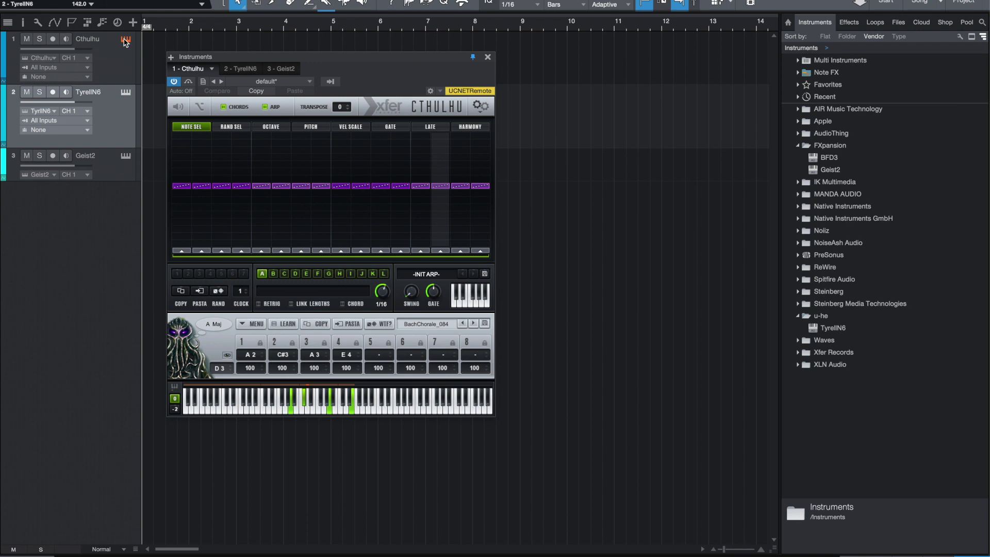
Open the TyrellN6 editor, showing the TUC – Classic Synth Lead 1 preset.
{"action": "left_click", "coordinate": [126, 93]}
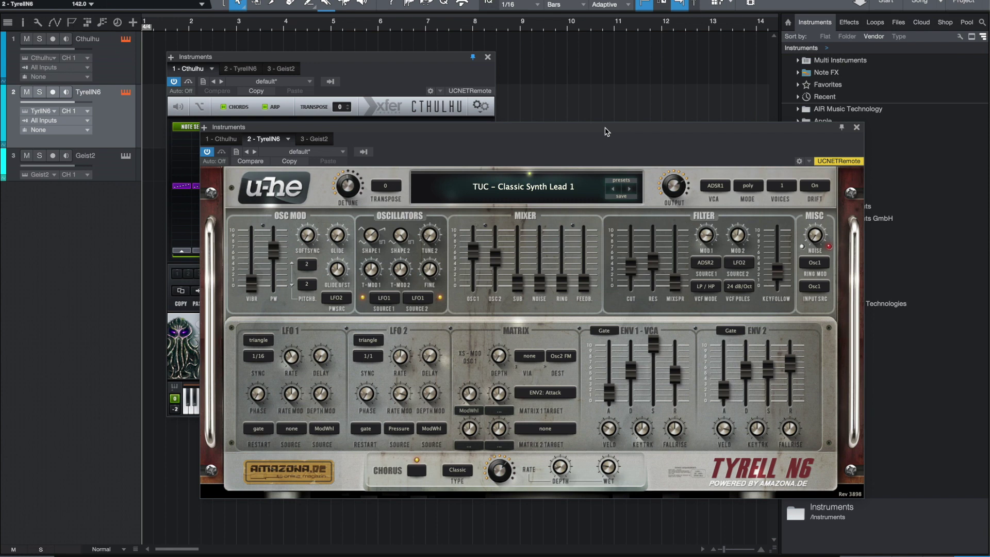
Nudge the TyrellN6 editor window aside, then close it.
{"action": "left_click_drag", "start_coordinate": [604, 131], "coordinate": [590, 148]}
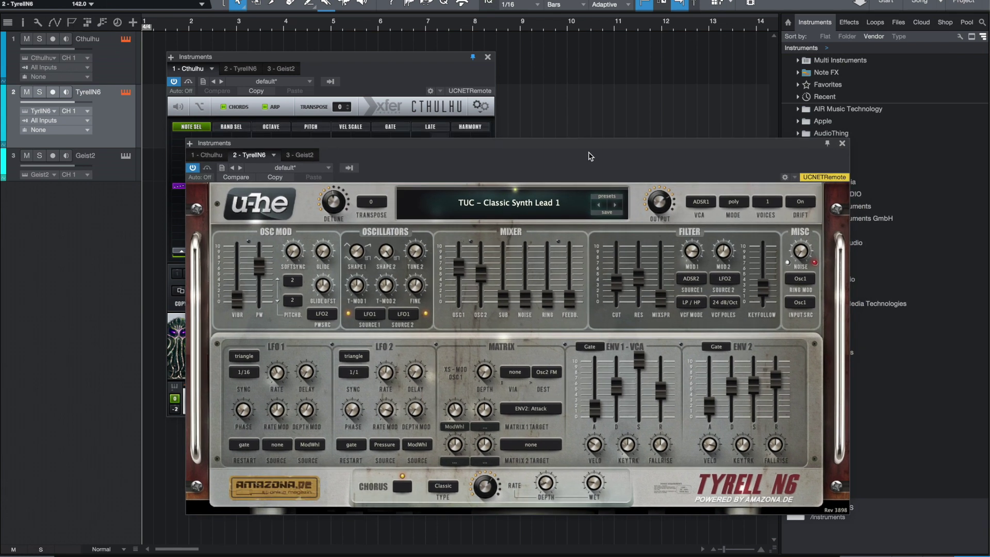
{"action": "left_click", "coordinate": [841, 144]}
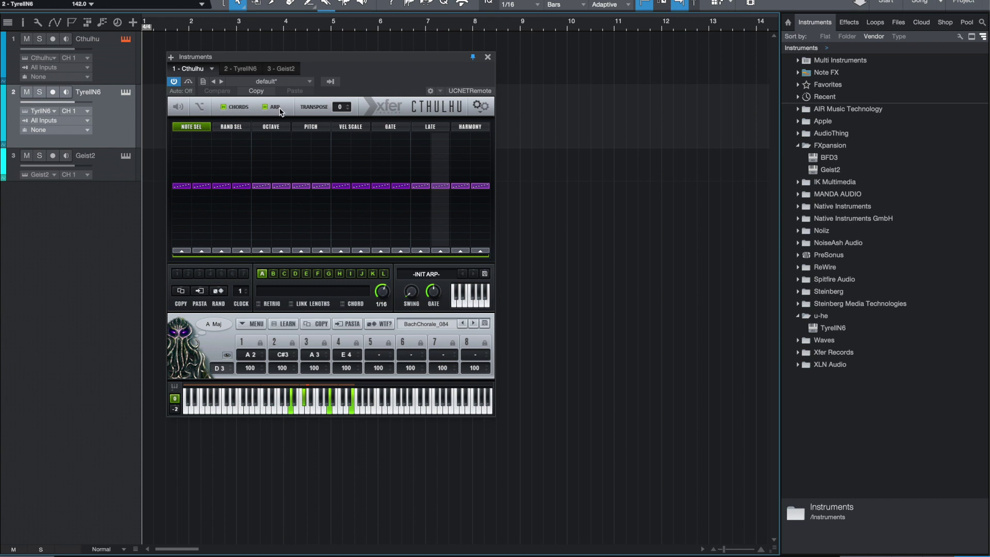
Leave Cthulhu's CHORDS module on with ARP unchecked, and browse its chord preset list.
{"action": "left_click", "coordinate": [223, 107]}
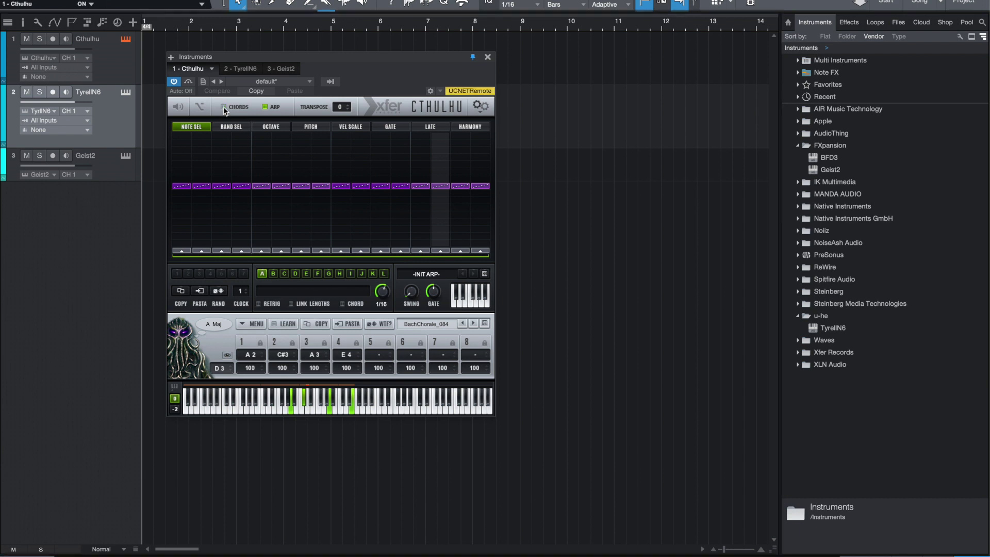
{"action": "left_click", "coordinate": [265, 107]}
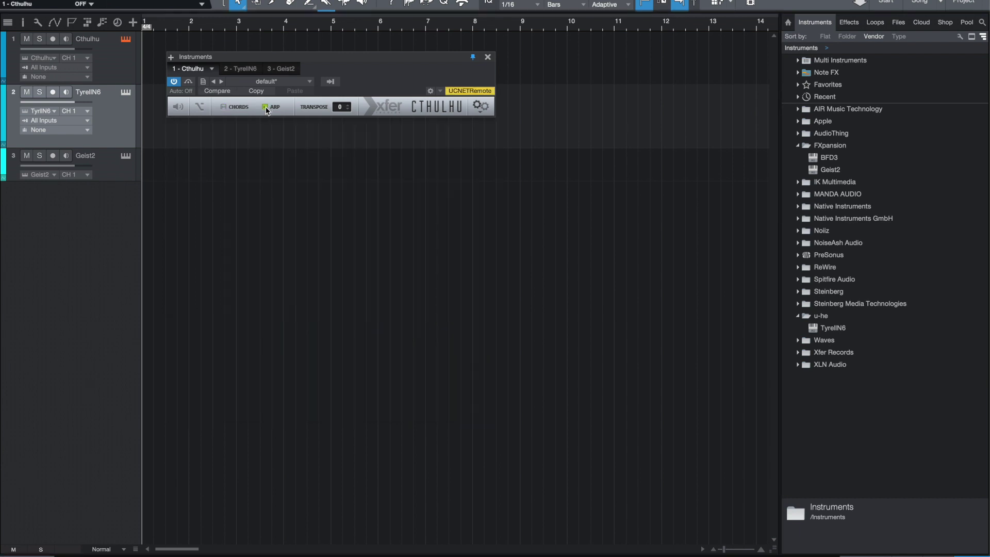
{"action": "left_click", "coordinate": [222, 106]}
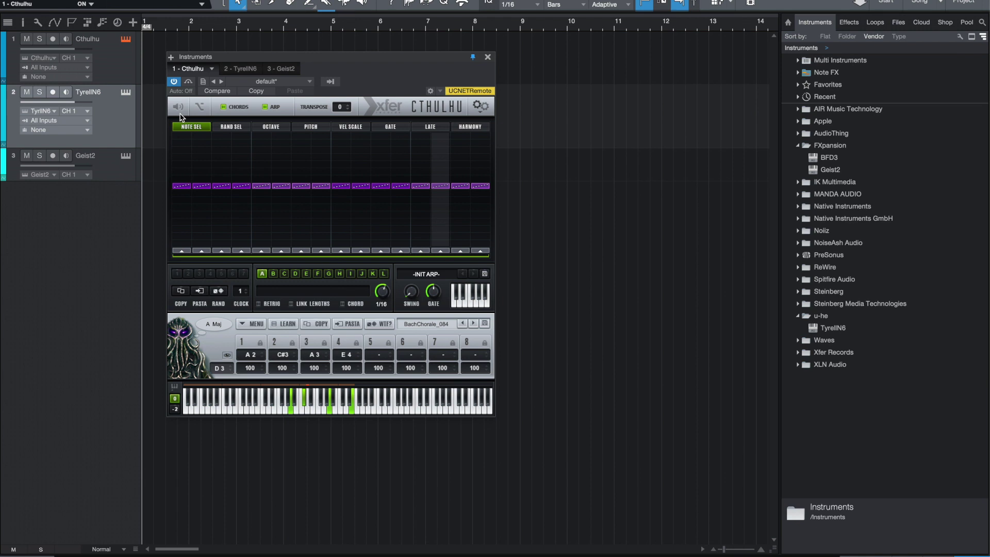
{"action": "left_click", "coordinate": [265, 107]}
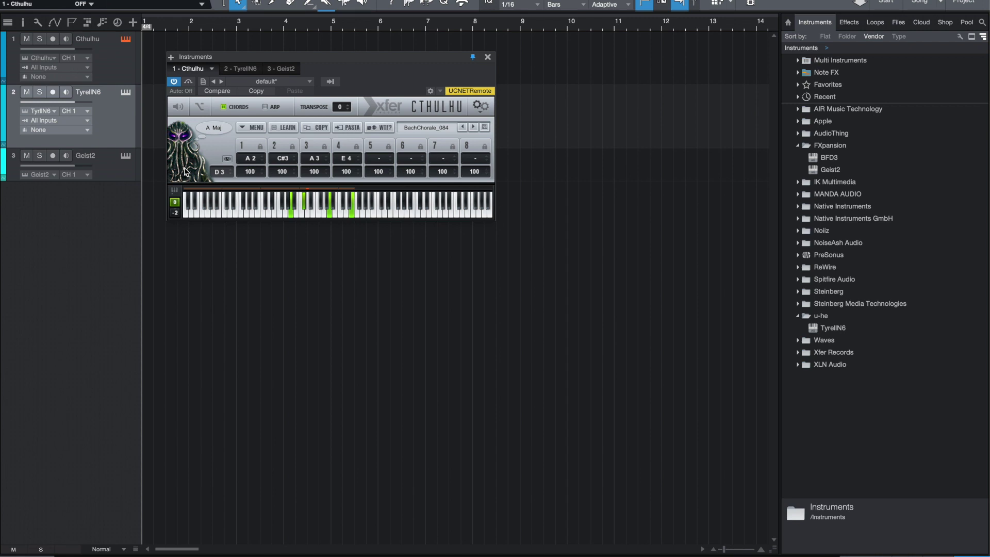
{"action": "left_click", "coordinate": [441, 129]}
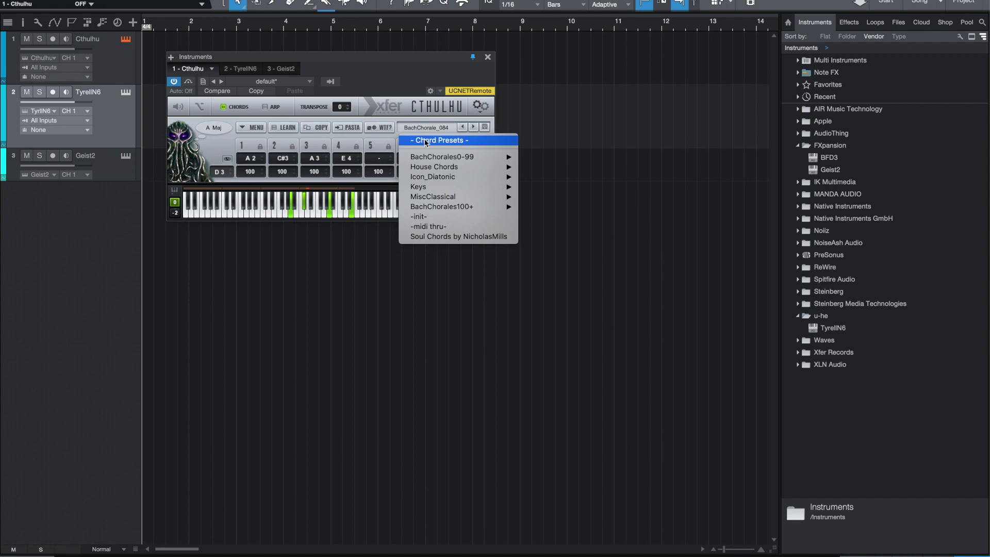
{"action": "mouse_move", "coordinate": [425, 156]}
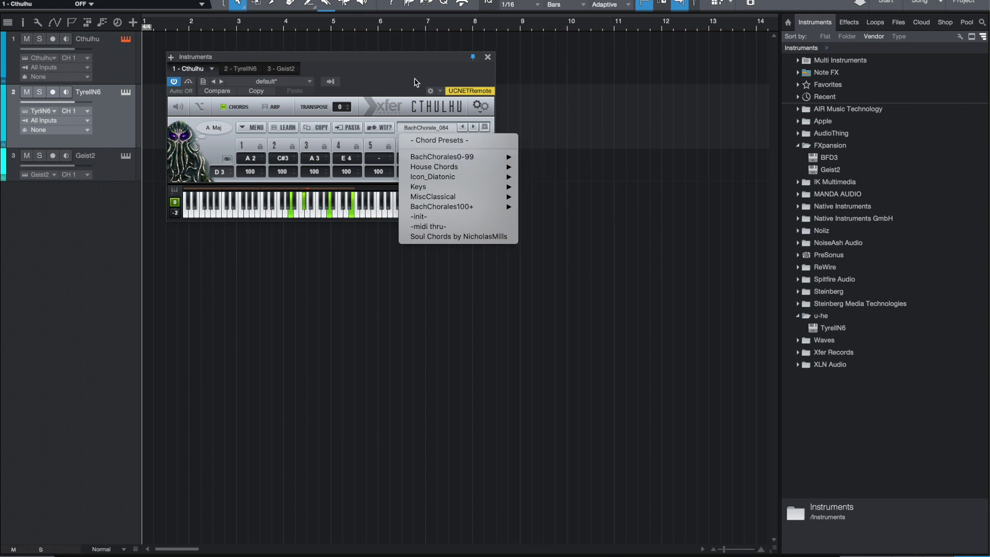
{"action": "left_click", "coordinate": [396, 69]}
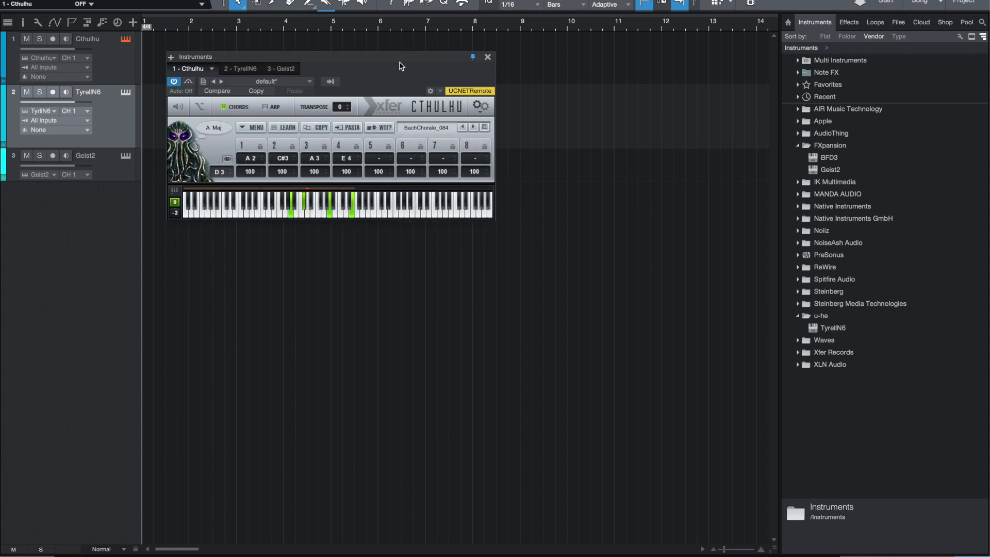
{"action": "left_click_drag", "start_coordinate": [409, 71], "coordinate": [478, 92]}
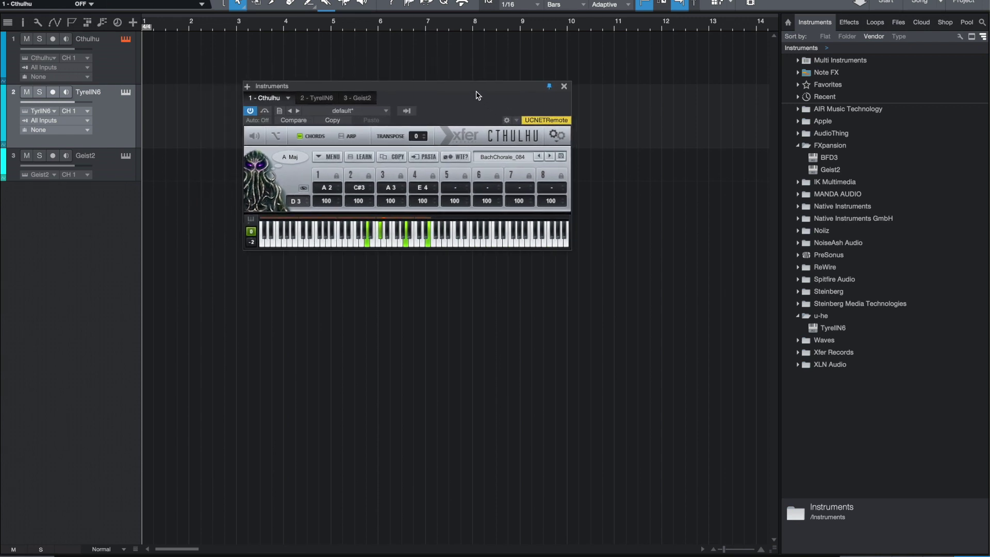
Set the TyrellN6 track's input to Cthulhu.
{"action": "left_click", "coordinate": [86, 122]}
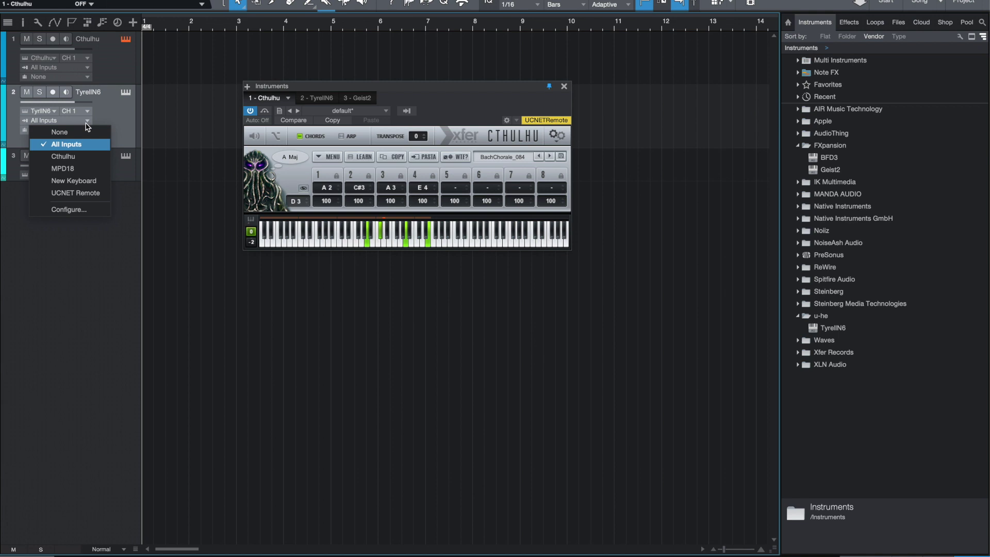
{"action": "left_click", "coordinate": [82, 157]}
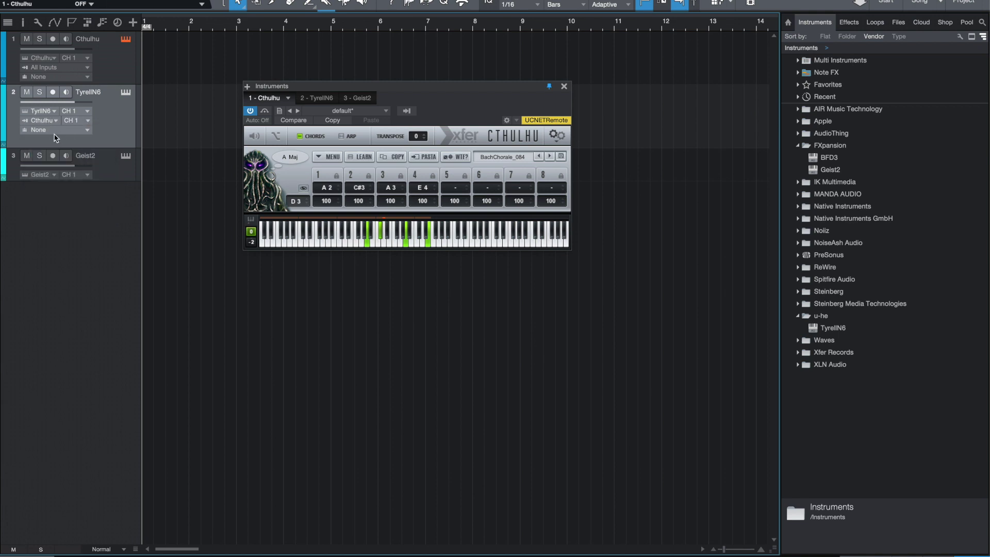
{"action": "left_click", "coordinate": [40, 121]}
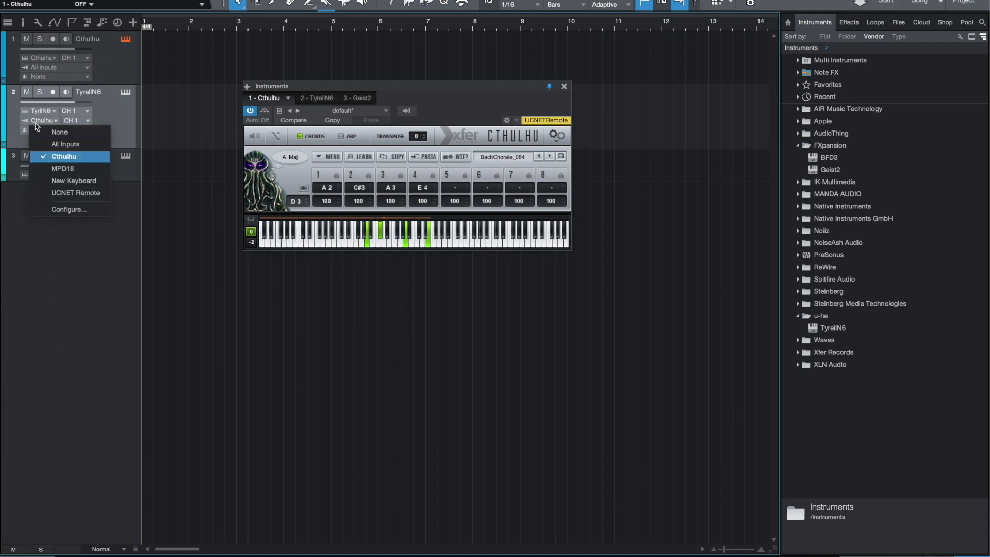
{"action": "left_click", "coordinate": [59, 156]}
Monitor both tracks and record-arm the Cthulhu track, keeping its All Inputs source.
{"action": "left_click", "coordinate": [66, 93]}
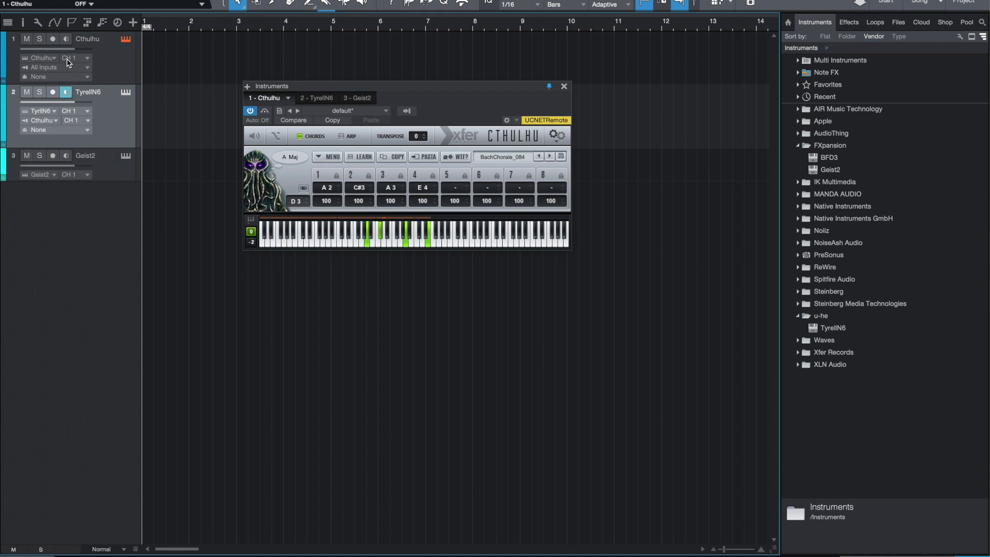
{"action": "left_click", "coordinate": [66, 40]}
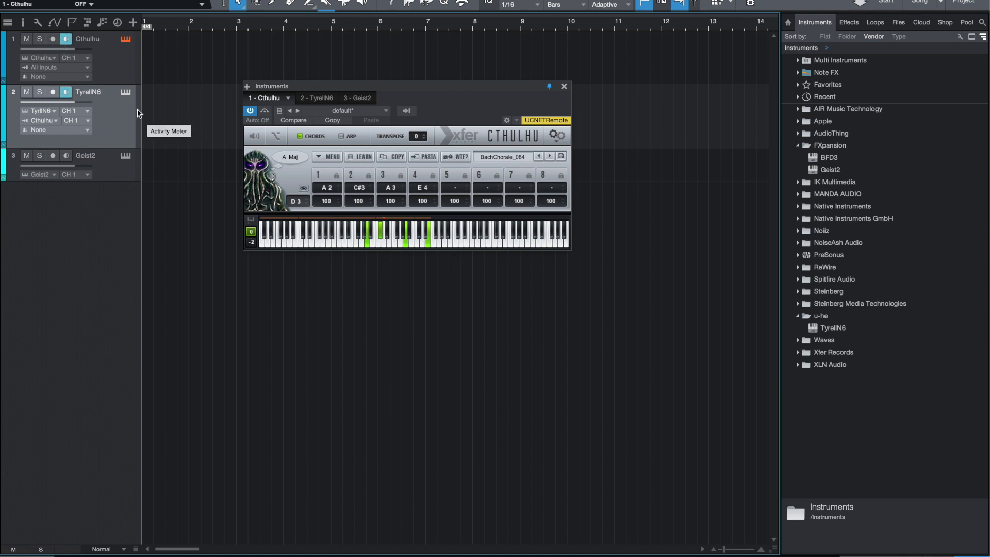
{"action": "left_click", "coordinate": [116, 64]}
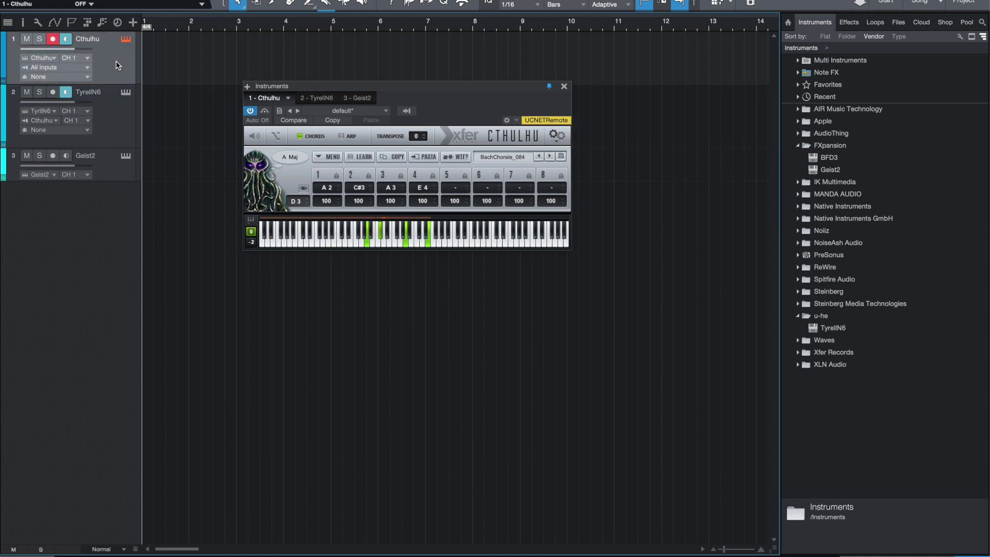
{"action": "left_click", "coordinate": [87, 69]}
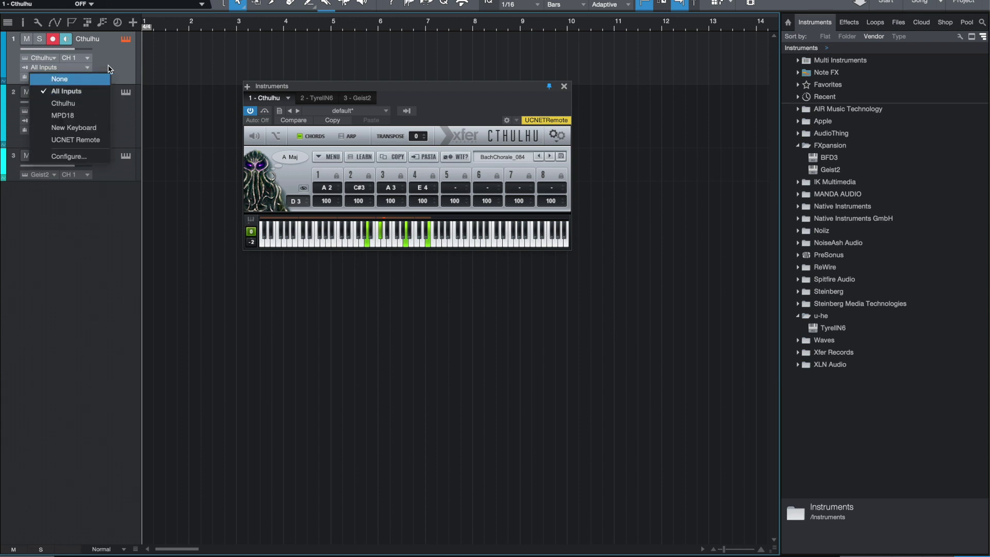
{"action": "left_click", "coordinate": [109, 69]}
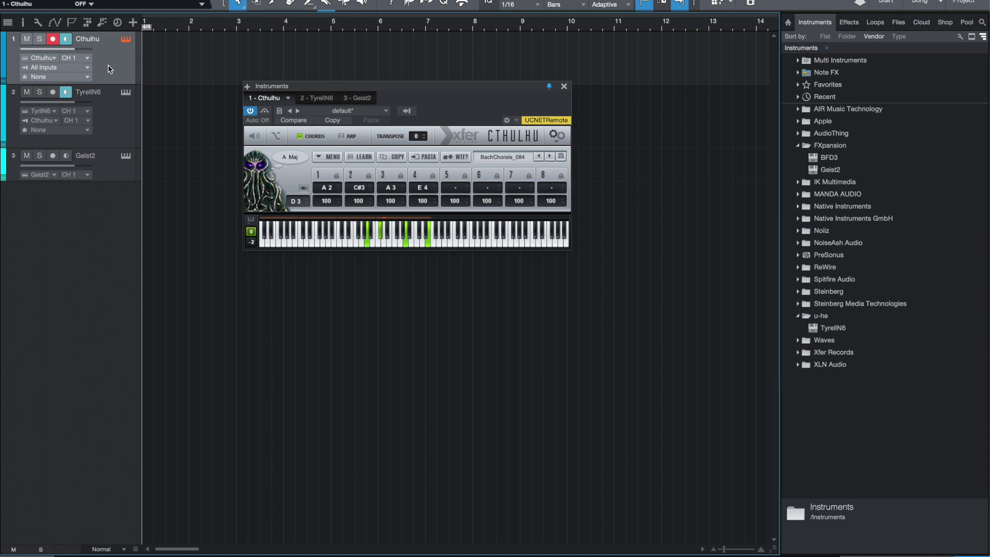
Show the Qwerty Keyboard, make it the Cthulhu track's input, and place it below Cthulhu.
{"action": "key", "text": "alt+shift+k"}
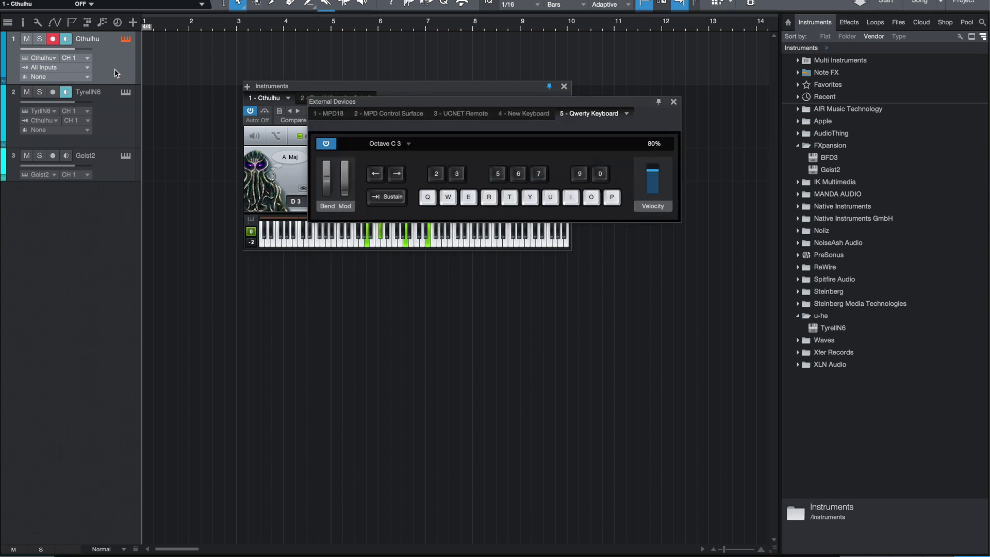
{"action": "left_click", "coordinate": [78, 70]}
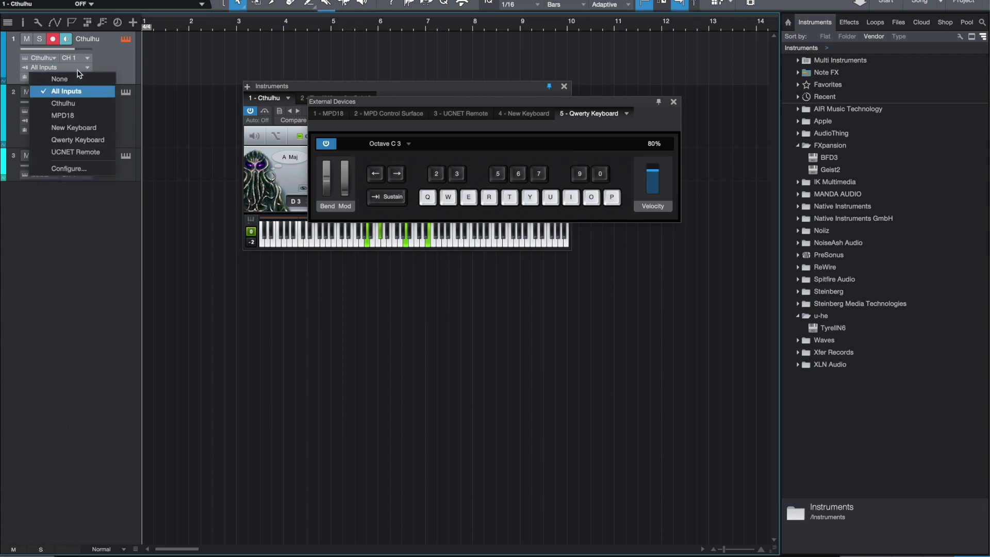
{"action": "left_click", "coordinate": [77, 140]}
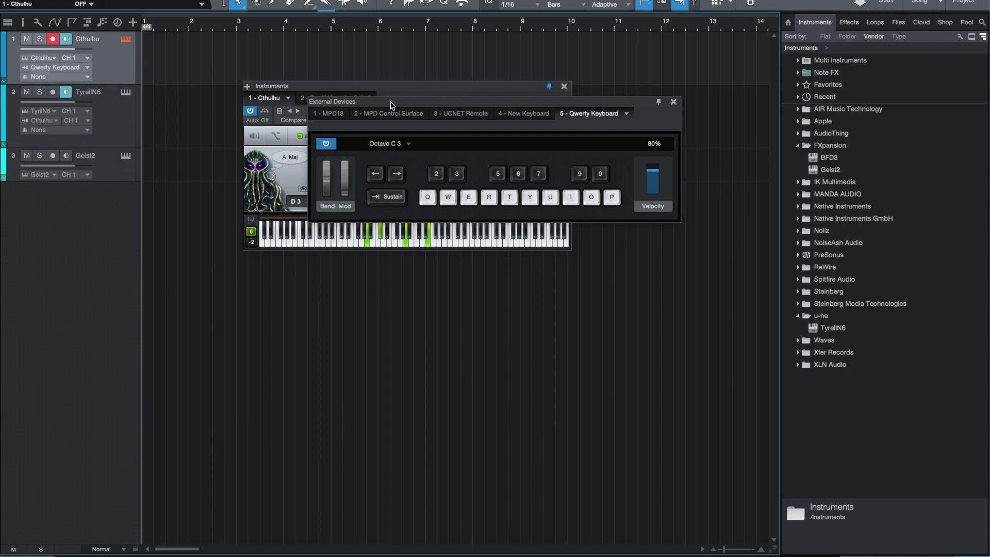
{"action": "left_click_drag", "start_coordinate": [398, 103], "coordinate": [305, 284]}
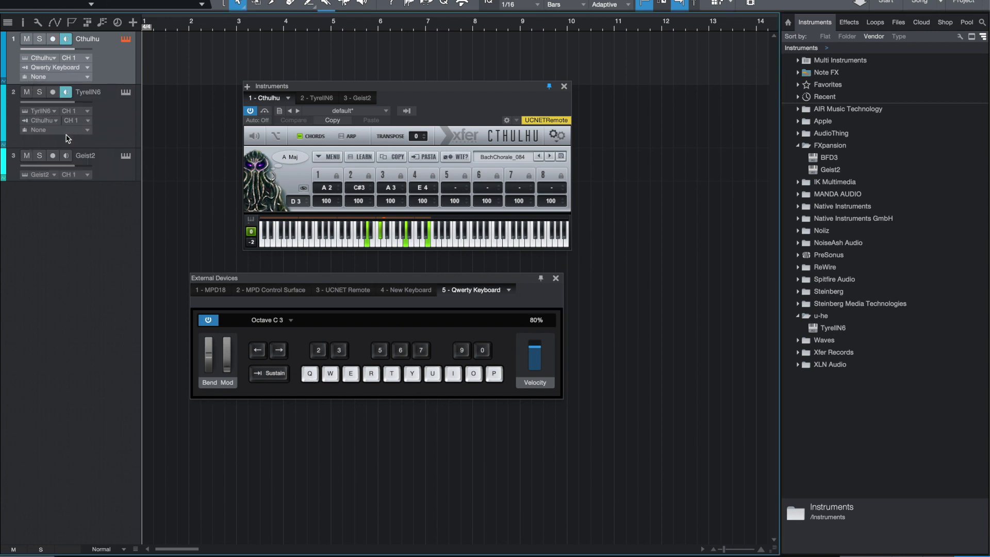
{"action": "key", "text": "q"}
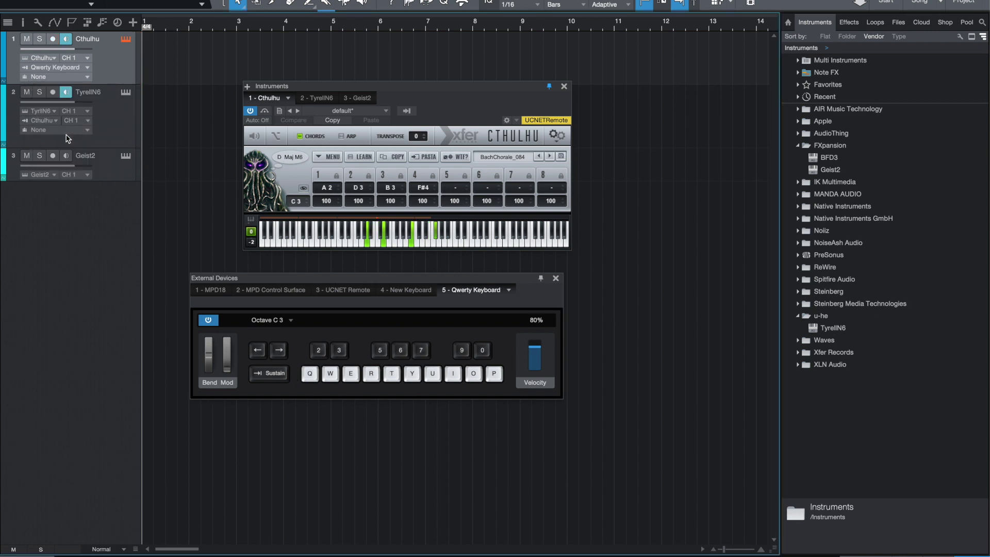
{"action": "key", "text": "w"}
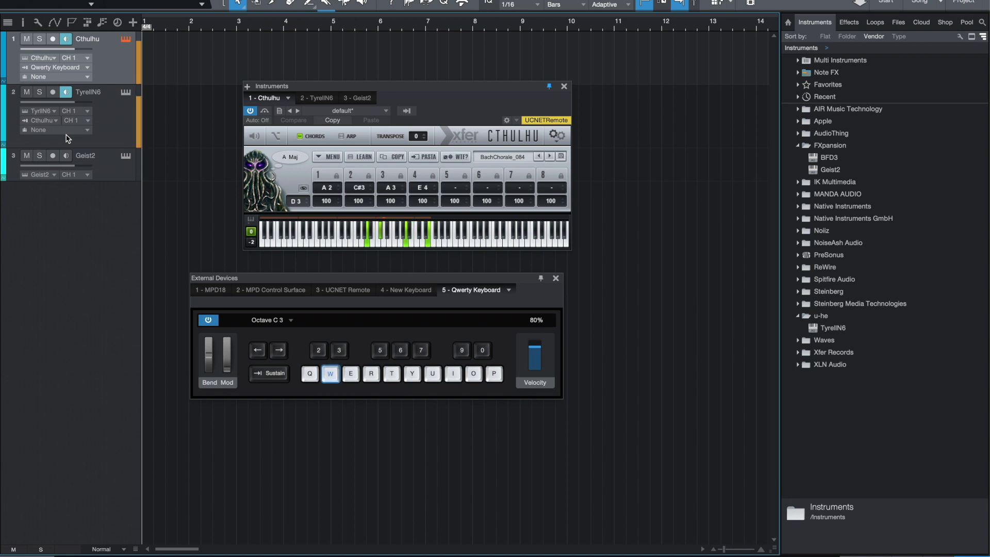
{"action": "key", "text": "e"}
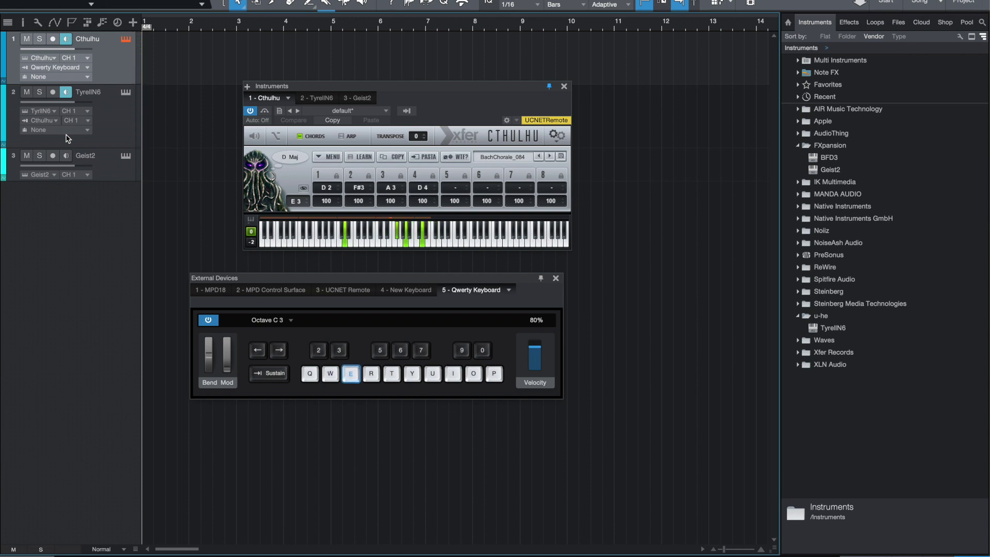
{"action": "key", "text": "w"}
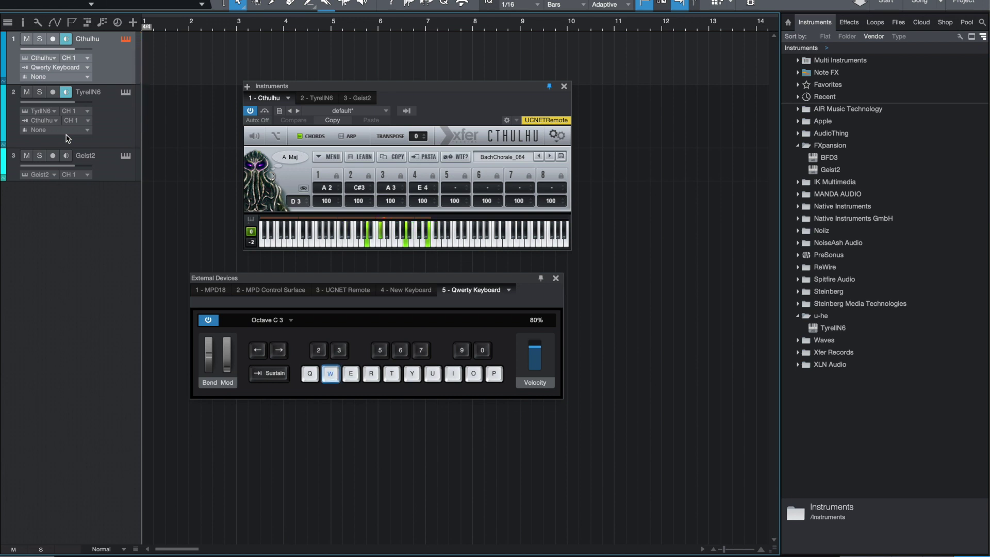
{"action": "key", "text": "2"}
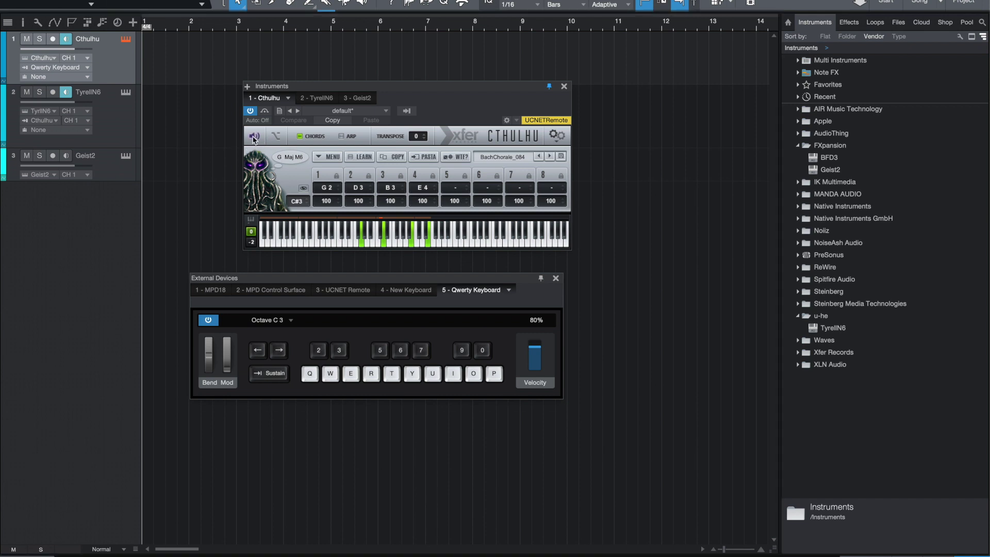
{"action": "key", "text": "q"}
{"action": "left_click", "coordinate": [67, 92]}
{"action": "key", "text": "q"}
{"action": "key", "text": "w"}
{"action": "key", "text": "3"}
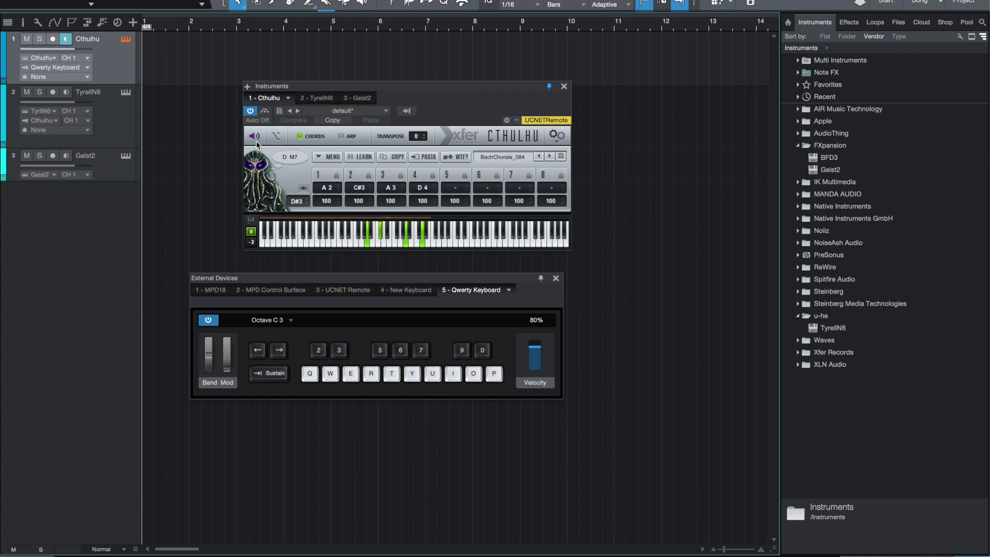
{"action": "left_click", "coordinate": [66, 93]}
{"action": "key", "text": "q"}
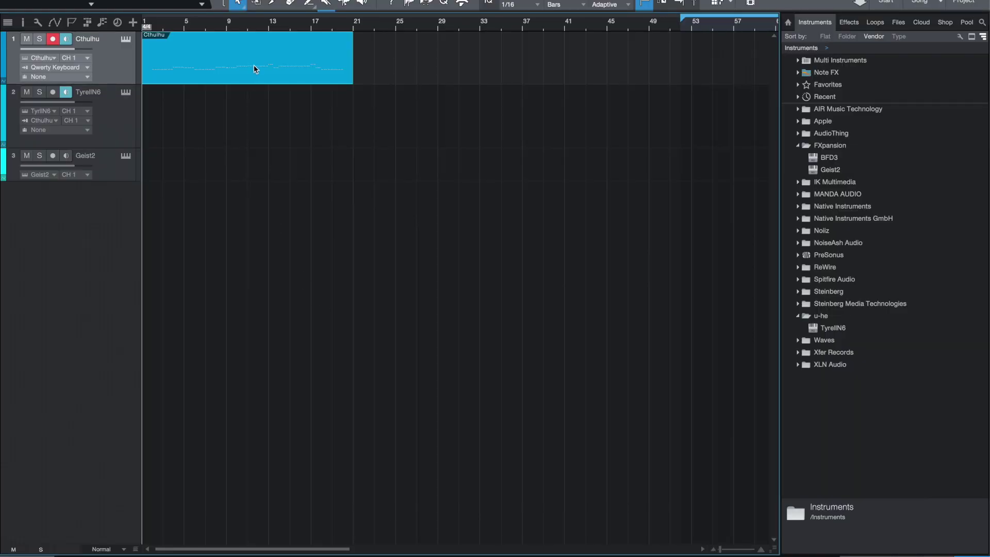
Arm the TyrellN6 track and disarm the Cthulhu track, keeping Cthulhu monitored.
{"action": "double_click", "coordinate": [244, 66]}
{"action": "left_click", "coordinate": [53, 92]}
{"action": "left_click", "coordinate": [53, 41]}
{"action": "left_click", "coordinate": [65, 39]}
Dock the note editor beneath the arrangement and show TyrellN6's empty piano roll.
{"action": "double_click", "coordinate": [302, 79]}
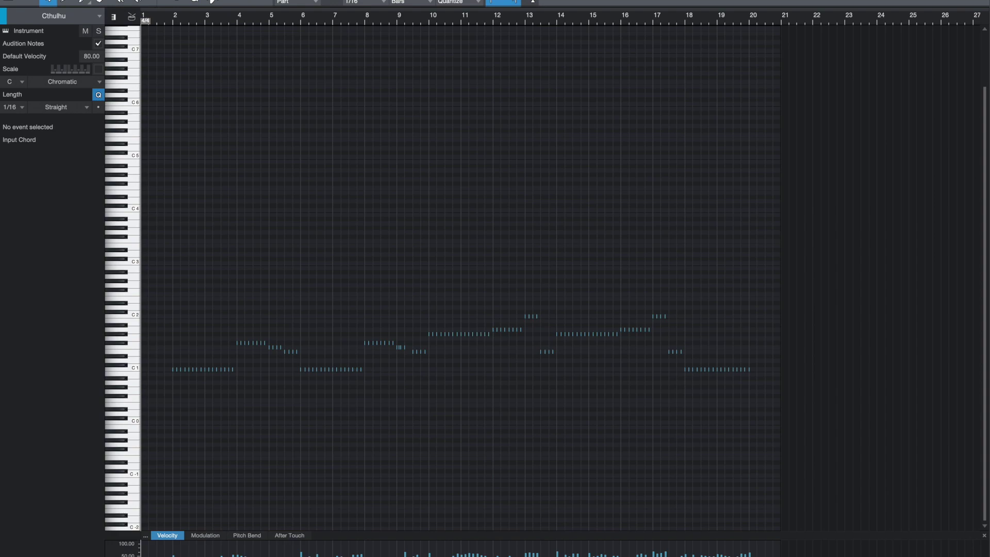
{"action": "key", "text": "F2"}
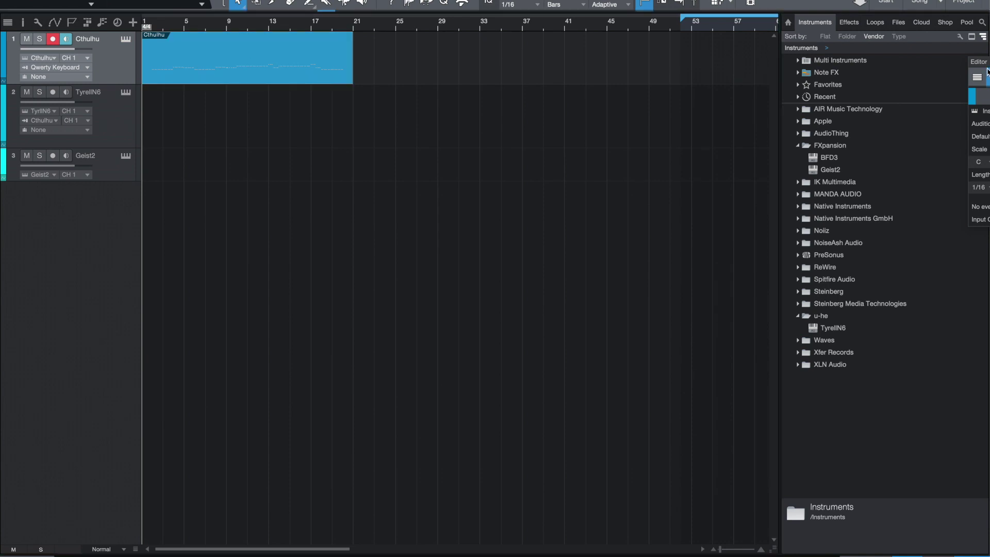
{"action": "left_click_drag", "start_coordinate": [963, 65], "coordinate": [588, 129]}
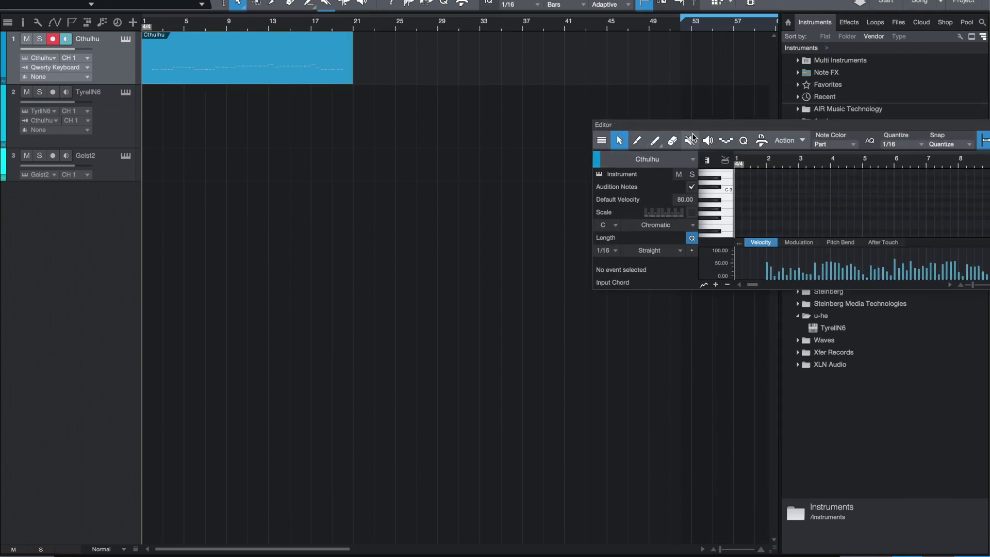
{"action": "left_click_drag", "start_coordinate": [678, 133], "coordinate": [299, 218]}
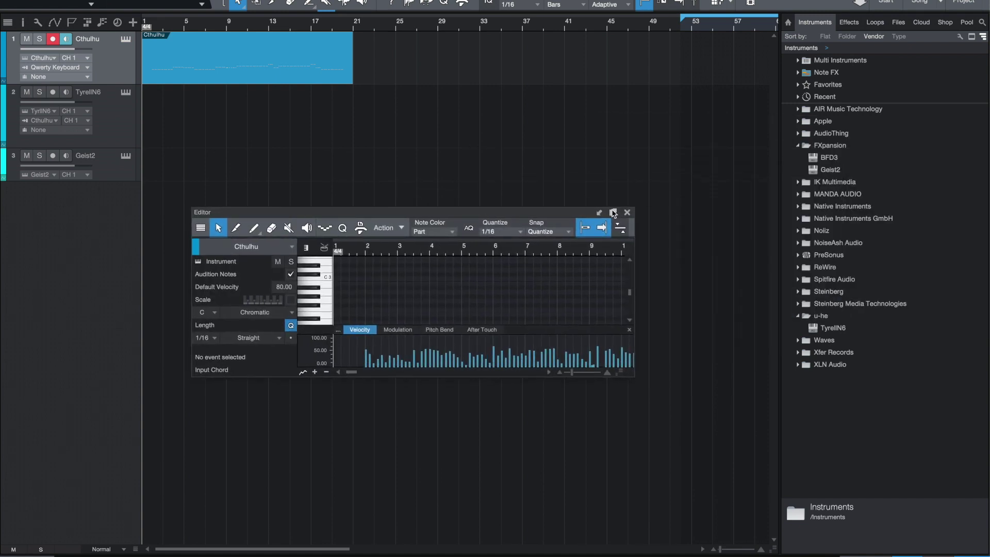
{"action": "left_click", "coordinate": [614, 213]}
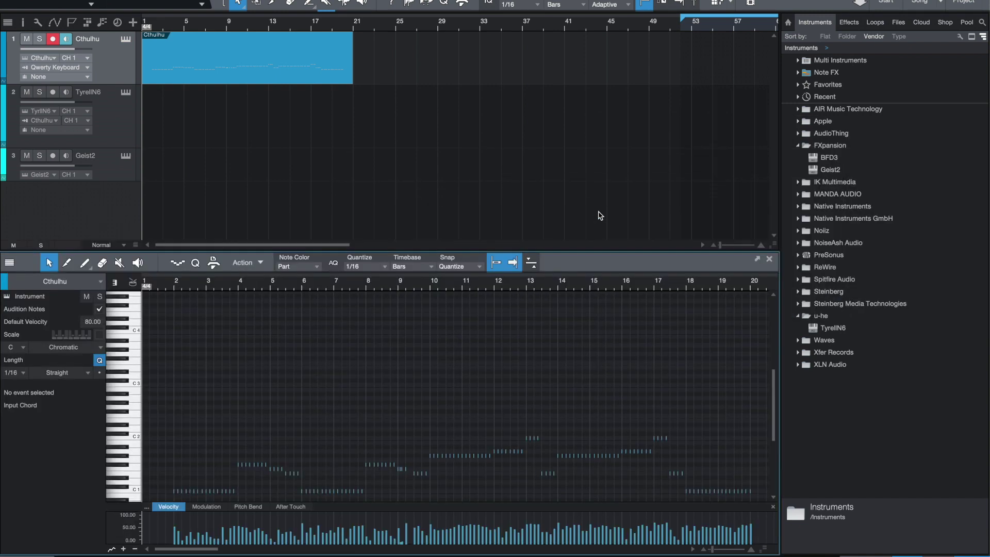
{"action": "left_click", "coordinate": [128, 127]}
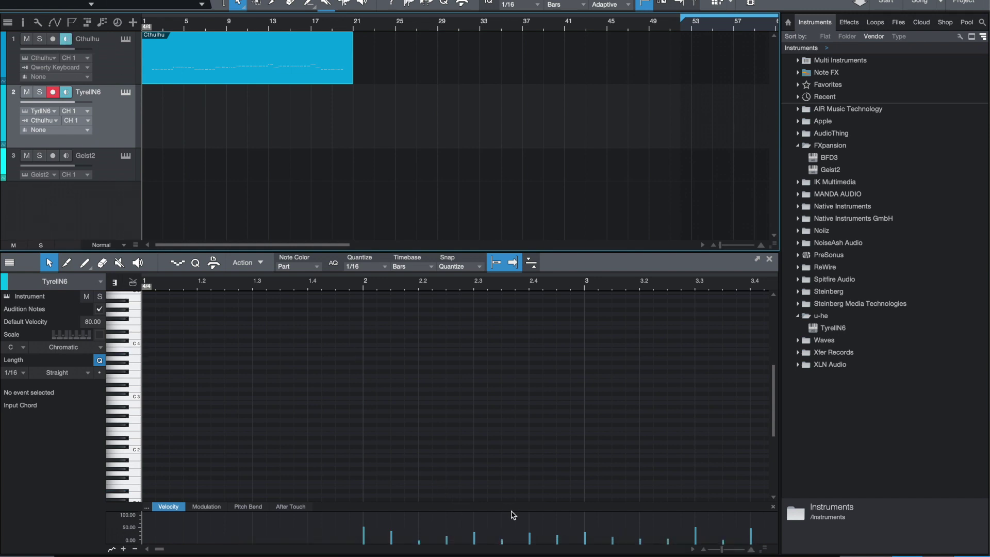
Record Cthulhu's chord notes onto the TyrellN6 track from bar 1 to about bar 20.
{"action": "left_click", "coordinate": [679, 4]}
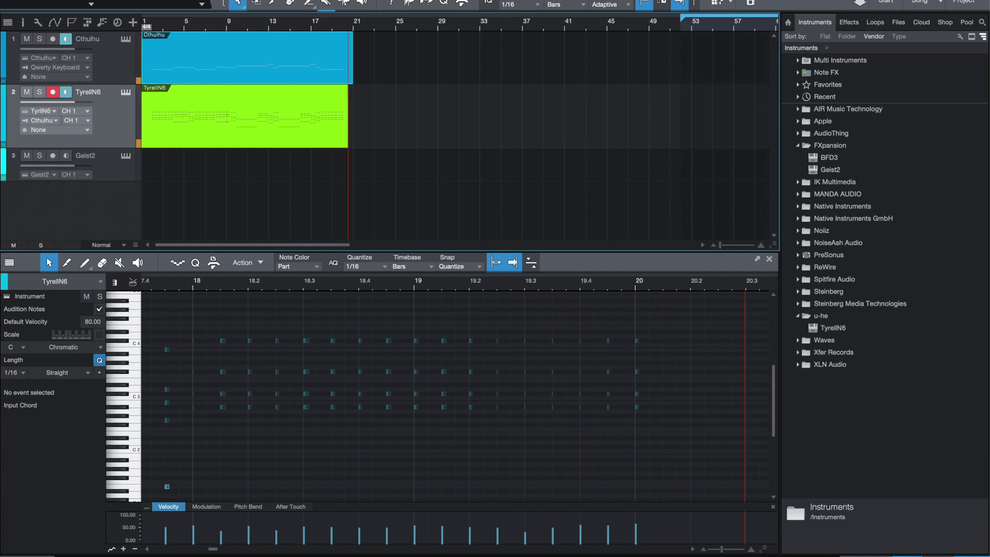
{"action": "key", "text": "space"}
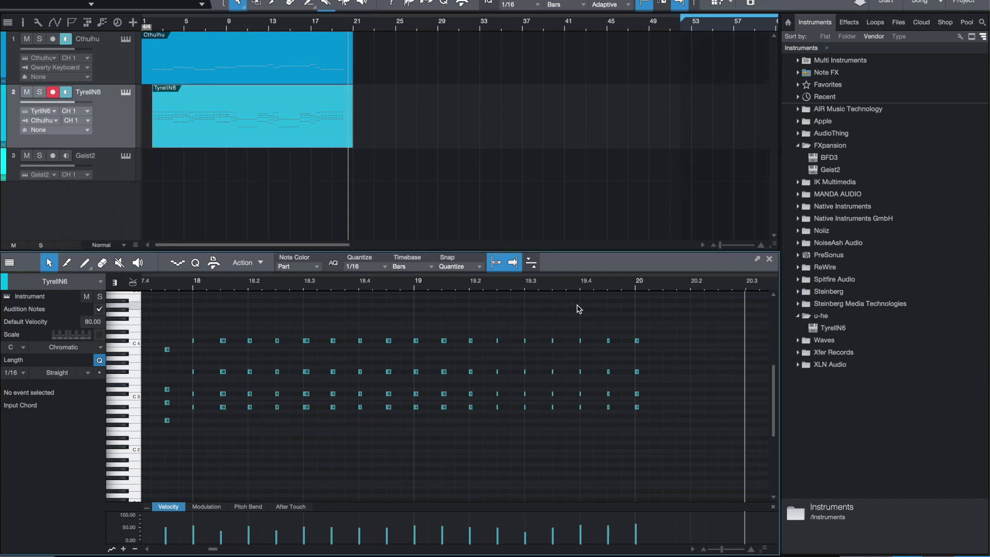
Merge the nine repeated A#2 notes in bars 19–20 into one bar-long sustained note.
{"action": "left_click_drag", "start_coordinate": [650, 427], "coordinate": [407, 409]}
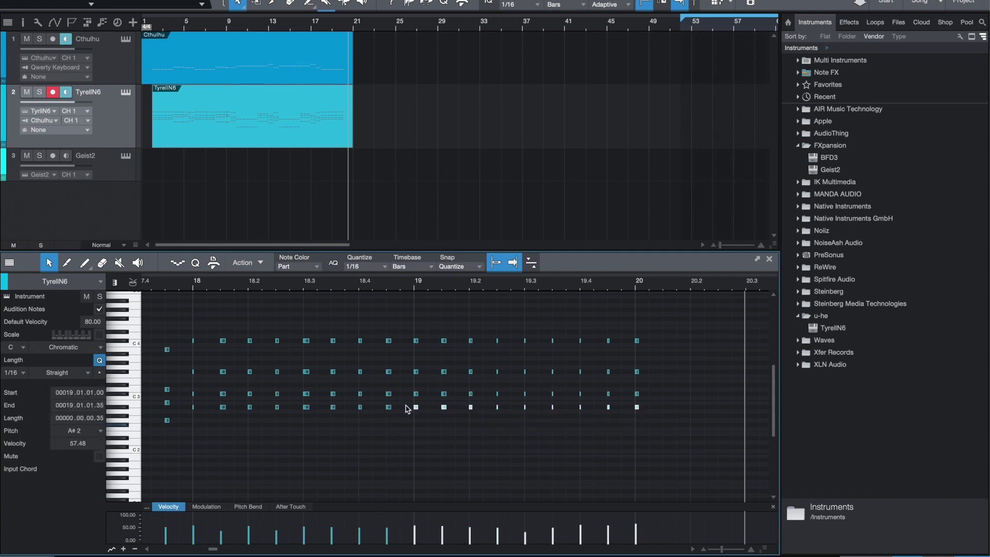
{"action": "left_click", "coordinate": [407, 409]}
{"action": "left_click_drag", "start_coordinate": [679, 424], "coordinate": [415, 409]}
{"action": "right_click", "coordinate": [415, 408]}
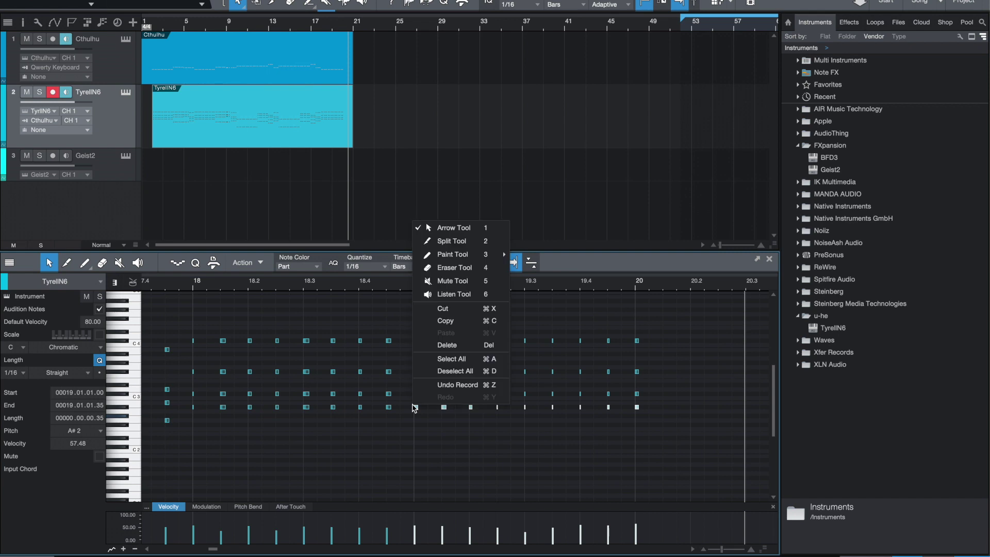
{"action": "left_click", "coordinate": [473, 415]}
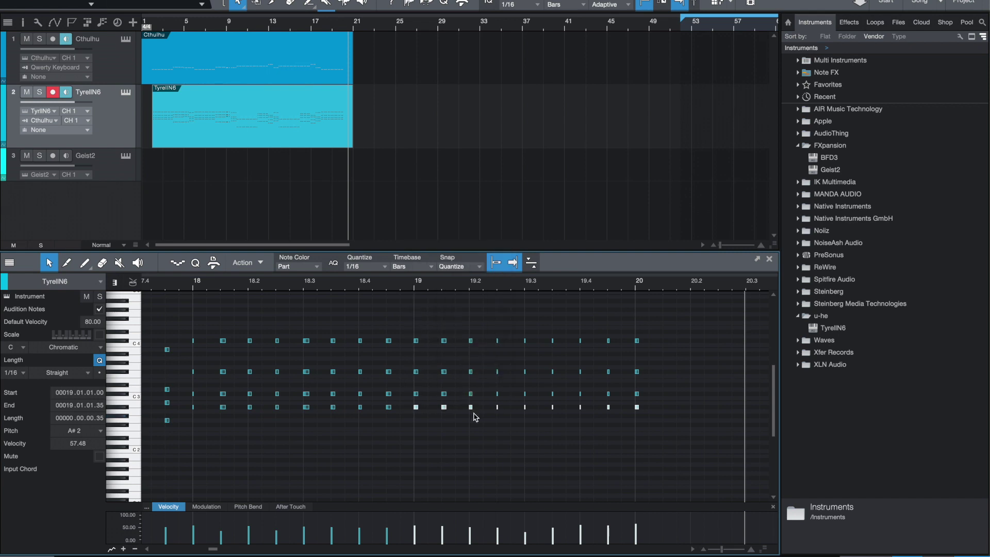
{"action": "left_click_drag", "start_coordinate": [662, 428], "coordinate": [418, 410]}
{"action": "right_click", "coordinate": [417, 410]}
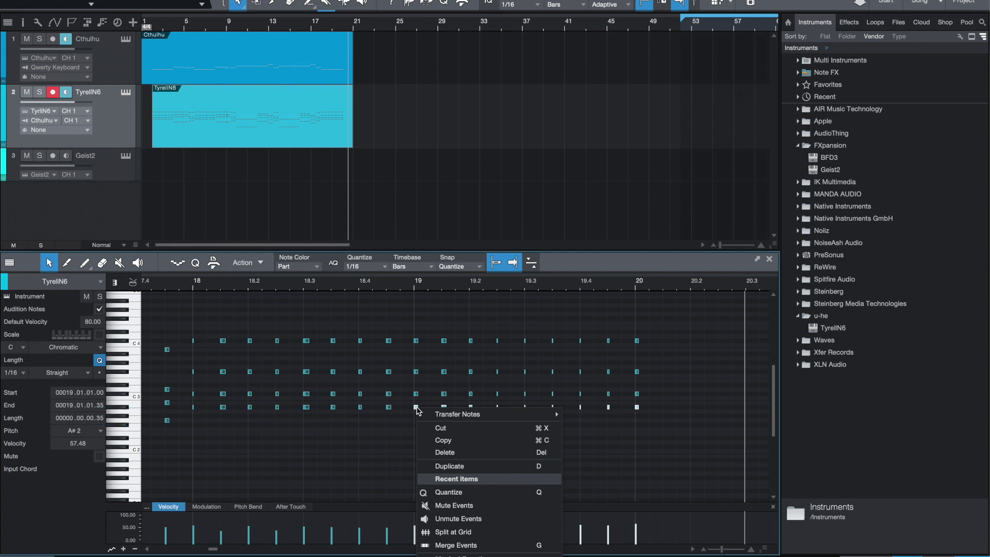
{"action": "left_click", "coordinate": [463, 545]}
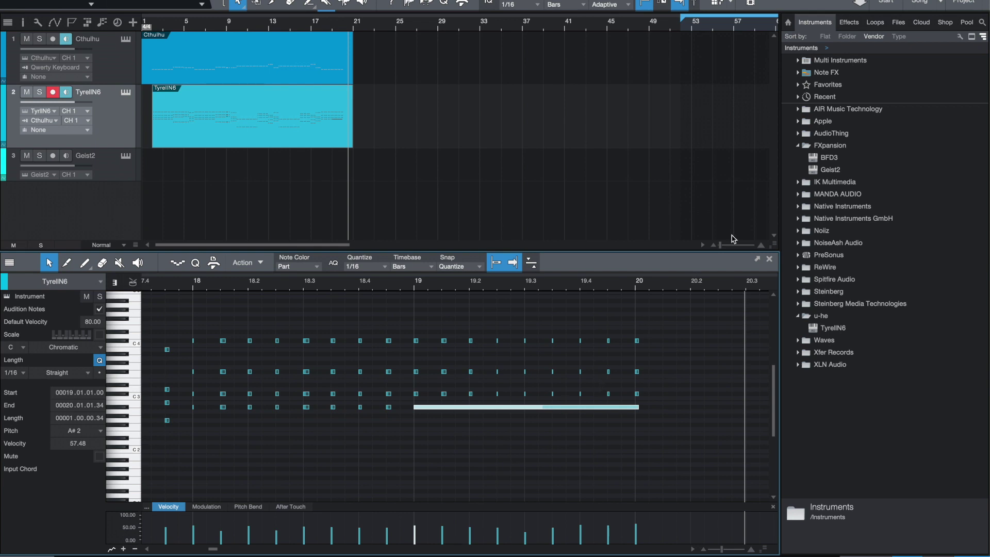
{"action": "left_click", "coordinate": [715, 245]}
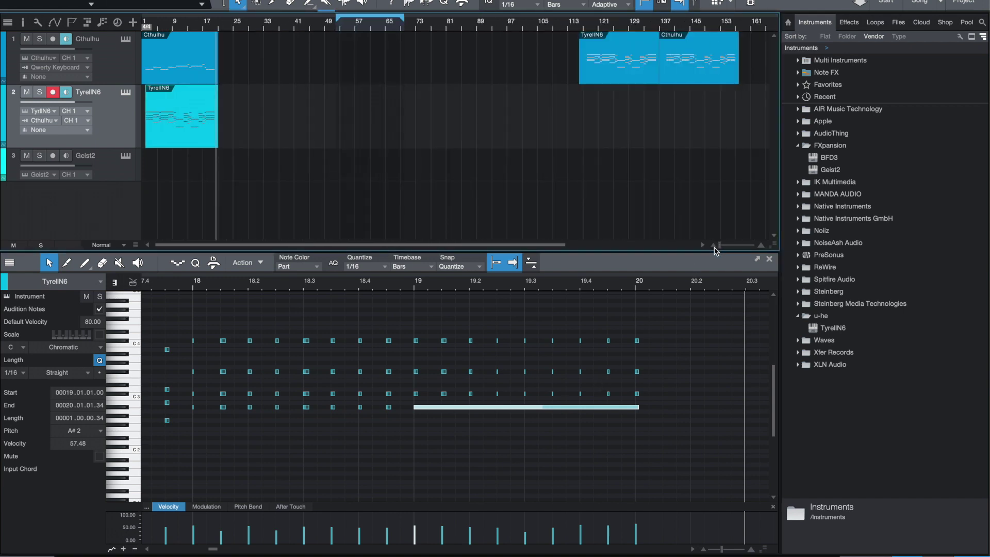
Move the later Cthulhu part back to around bar 25 and reopen the Cthulhu editor.
{"action": "left_click_drag", "start_coordinate": [700, 65], "coordinate": [287, 69]}
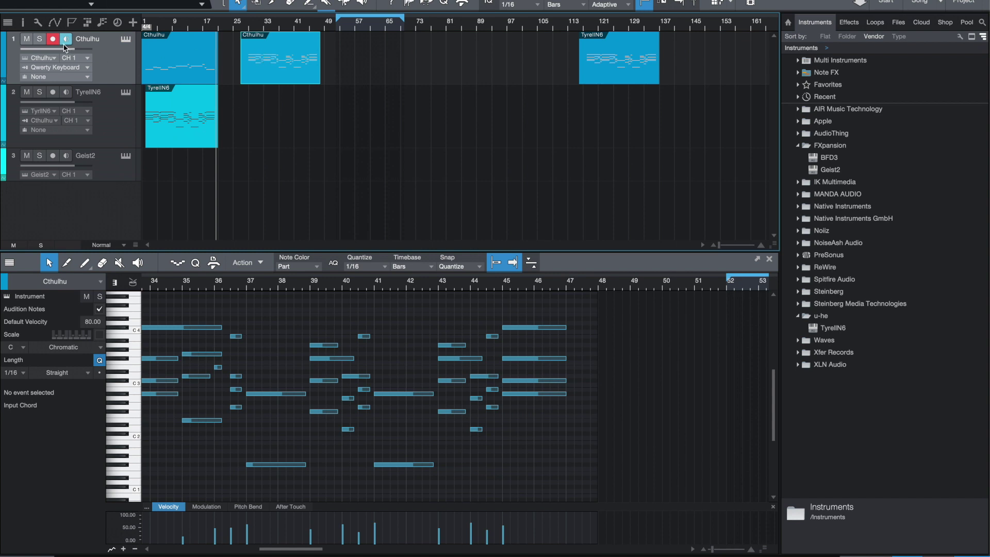
{"action": "left_click", "coordinate": [125, 40]}
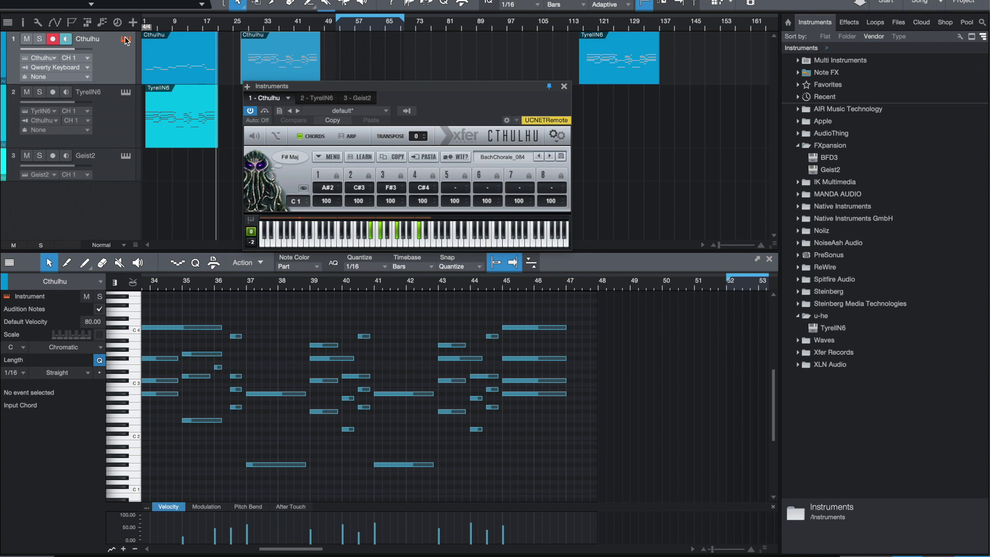
Monitor the TyrellN6 track, play from around bar 28, and switch Cthulhu's CHORDS off.
{"action": "left_click_drag", "start_coordinate": [410, 86], "coordinate": [519, 113]}
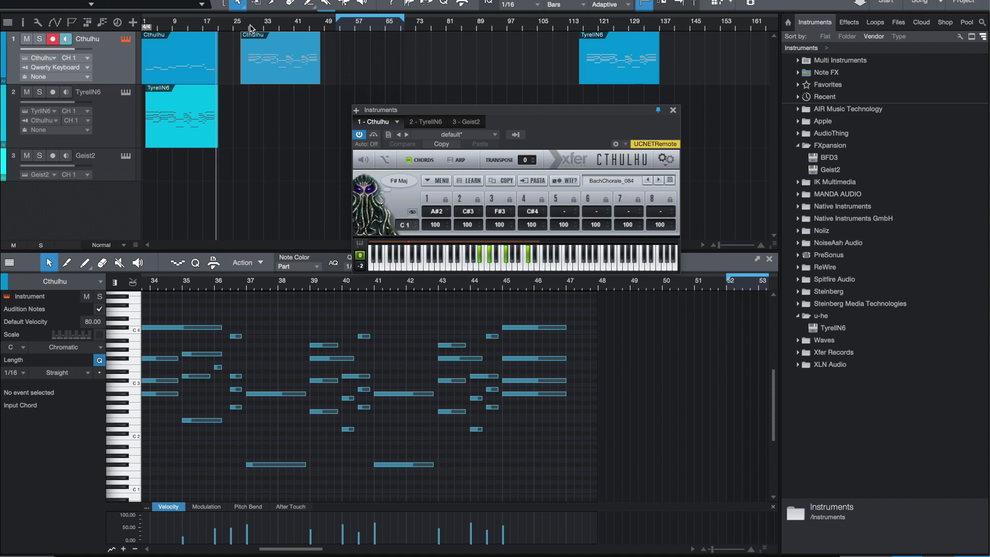
{"action": "left_click", "coordinate": [67, 93]}
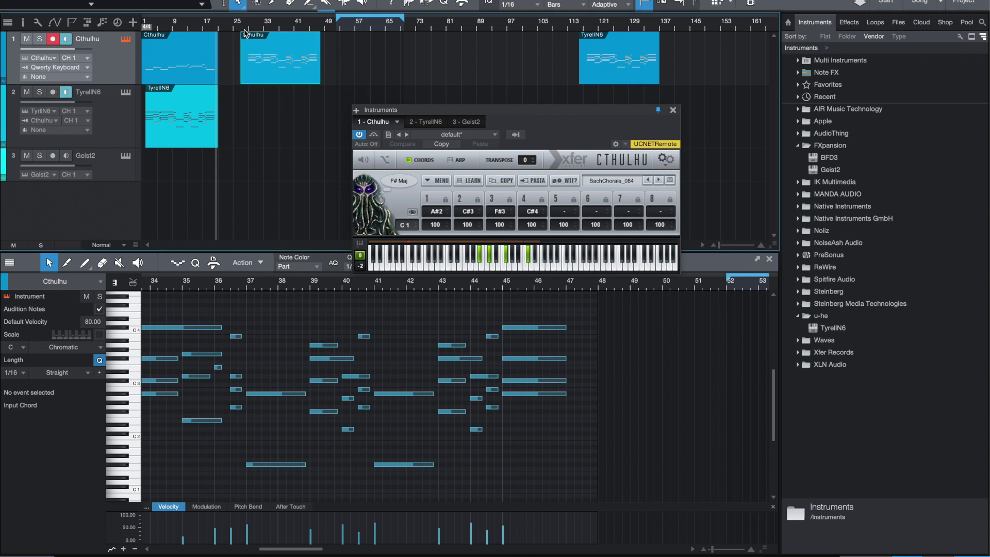
{"action": "left_click", "coordinate": [248, 27]}
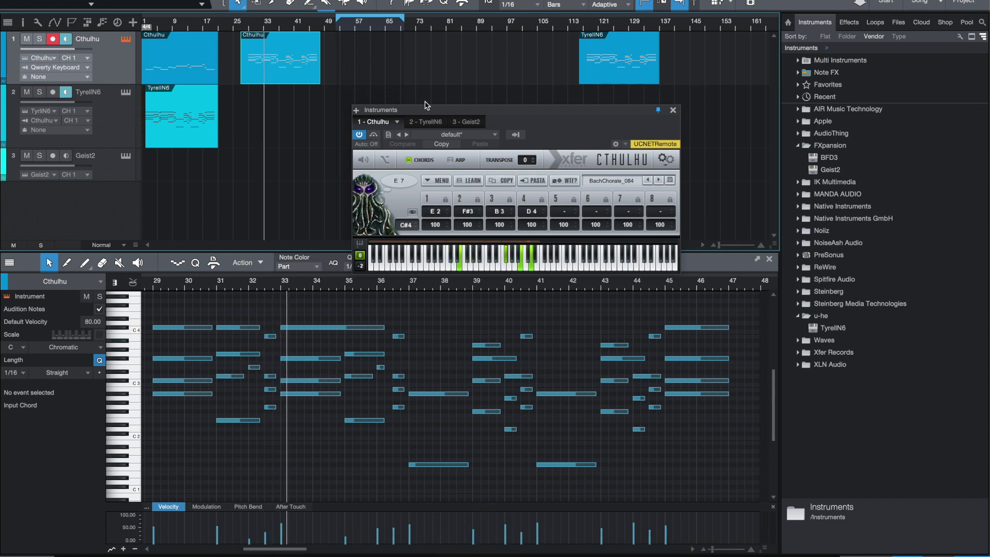
{"action": "left_click", "coordinate": [418, 160]}
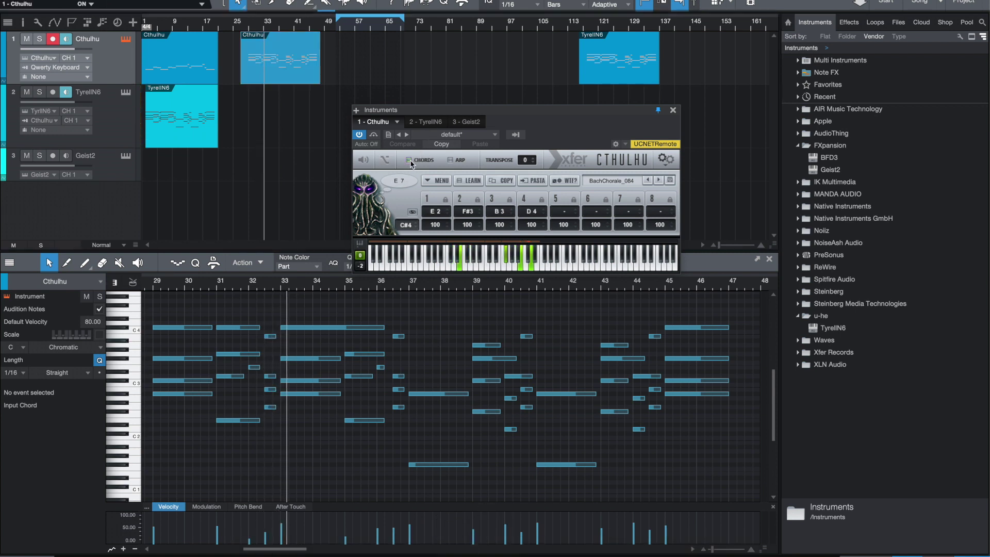
Enable Cthulhu's arpeggiator and shorten its pattern from 16 to 5 steps during playback from bar 28.
{"action": "left_click", "coordinate": [450, 162]}
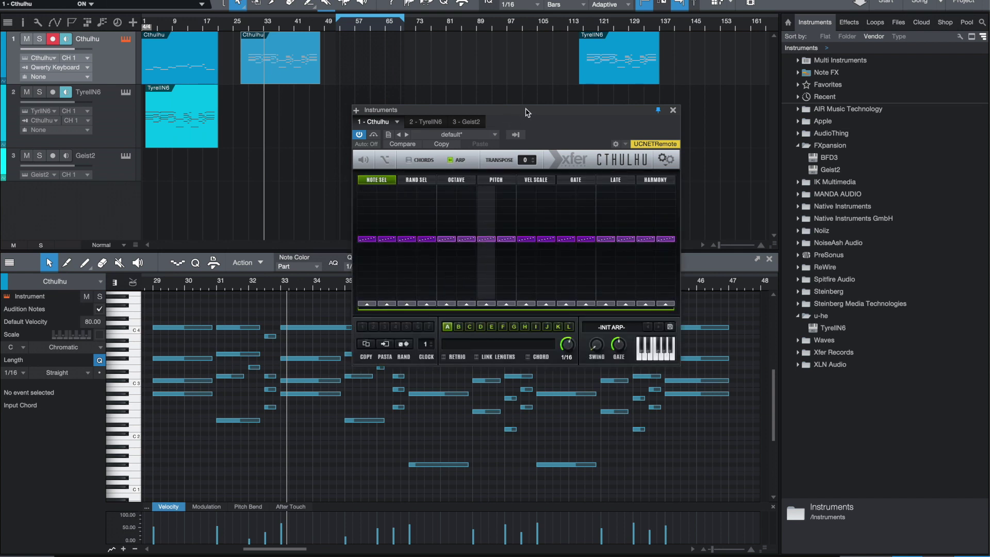
{"action": "left_click_drag", "start_coordinate": [453, 108], "coordinate": [450, 51]}
{"action": "left_click", "coordinate": [249, 27]}
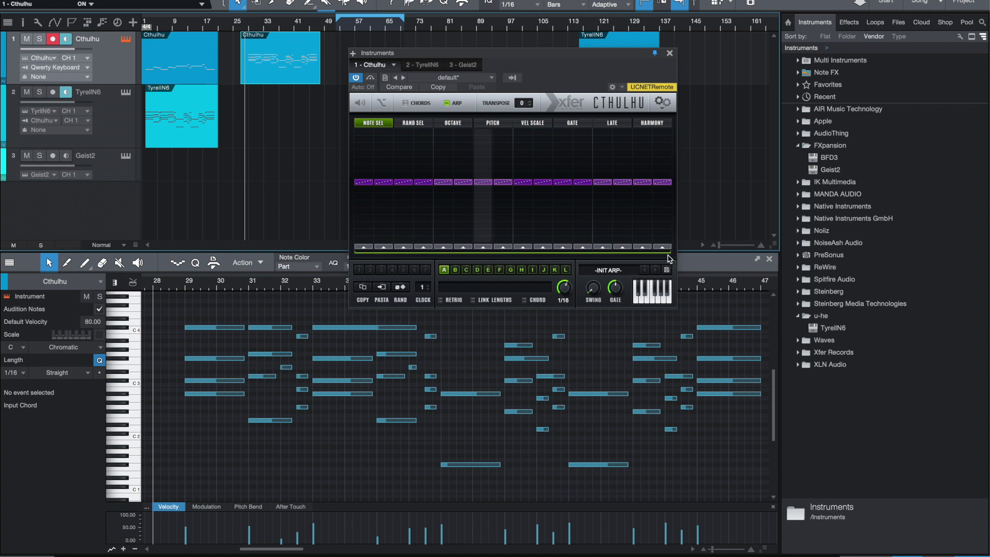
{"action": "left_click_drag", "start_coordinate": [651, 255], "coordinate": [451, 255]}
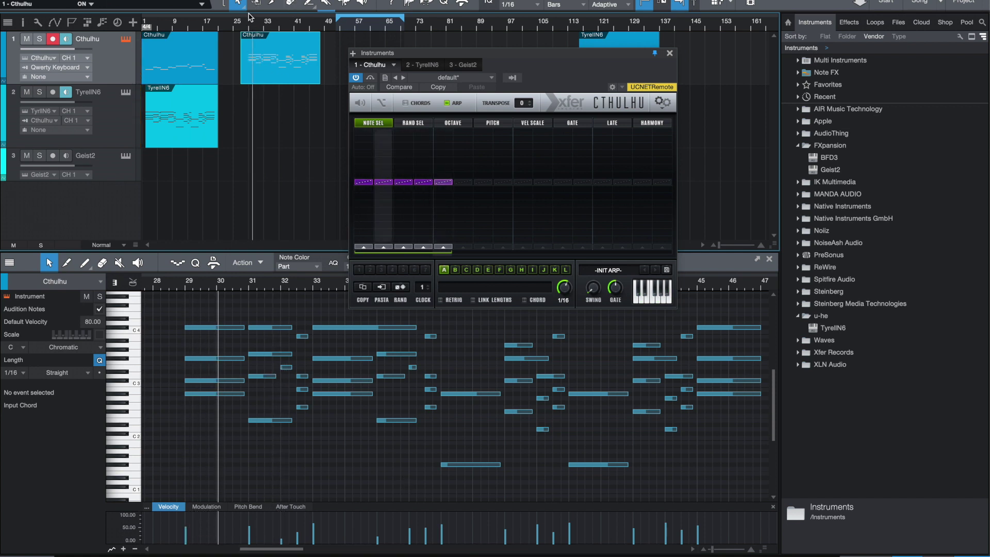
Loop bars 29–45, lower the first arp step's note and raise the third step's note.
{"action": "left_click_drag", "start_coordinate": [253, 15], "coordinate": [314, 16]}
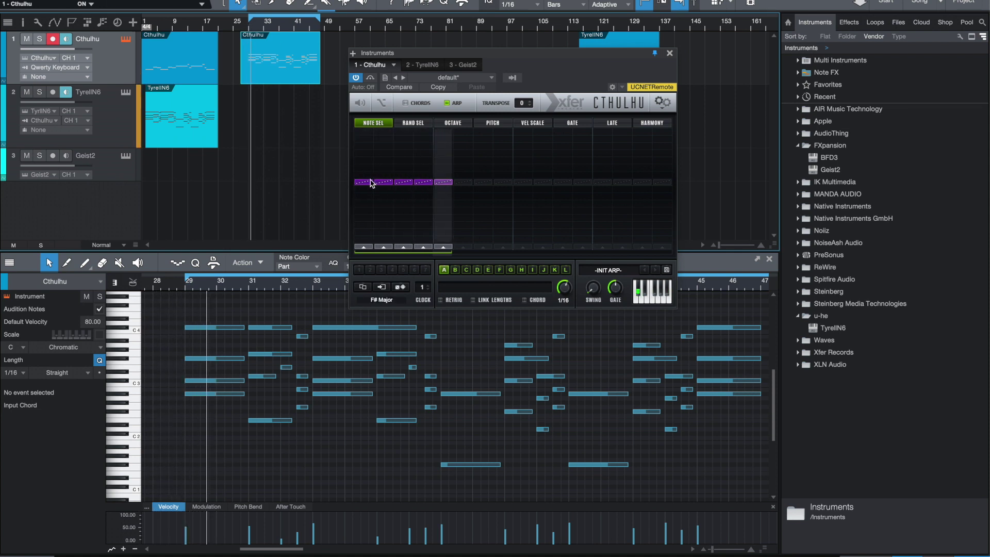
{"action": "left_click_drag", "start_coordinate": [370, 183], "coordinate": [443, 218]}
{"action": "mouse_move", "coordinate": [400, 549]}
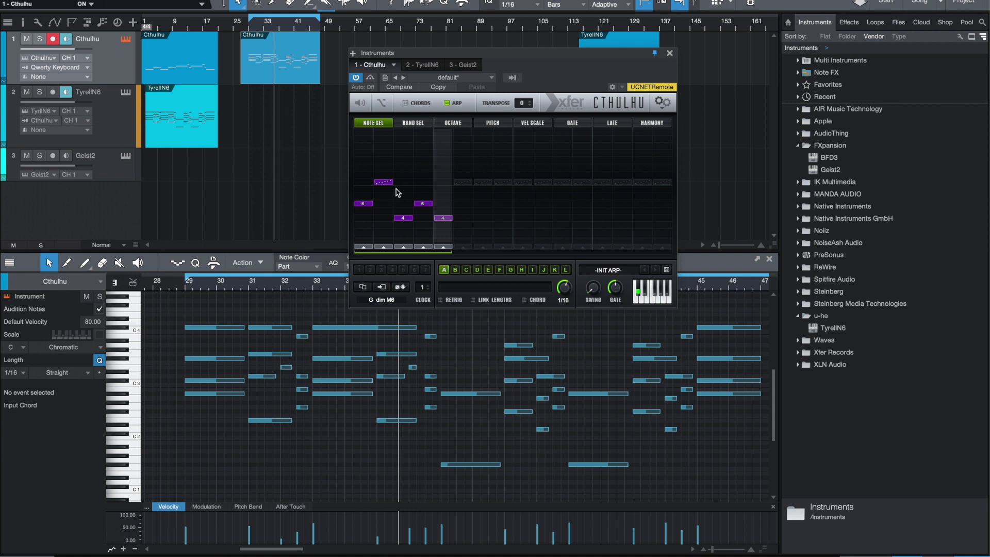
{"action": "left_click_drag", "start_coordinate": [402, 216], "coordinate": [402, 199]}
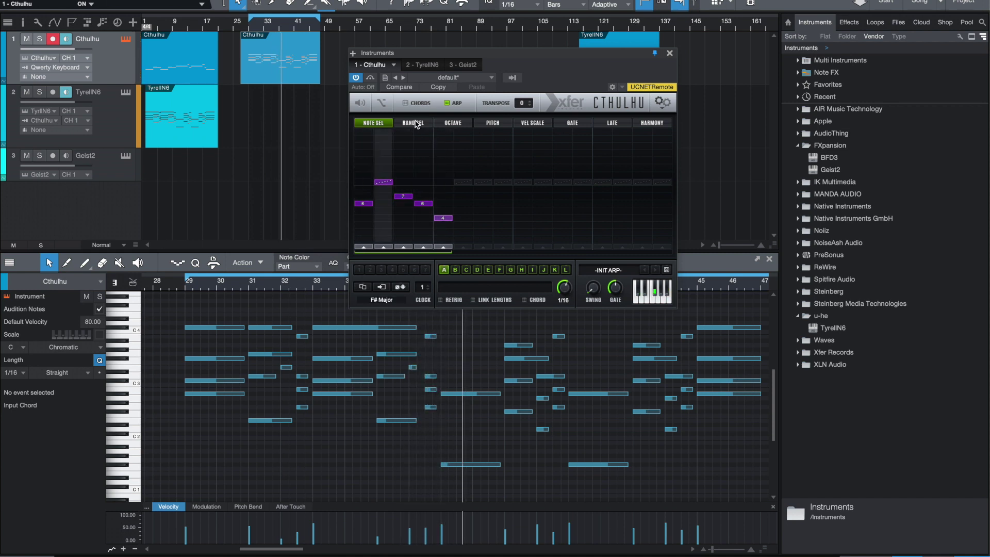
Remove the first step's extra note, lower it further, drop the third step to 4, and show RAND SEL.
{"action": "mouse_move", "coordinate": [477, 550]}
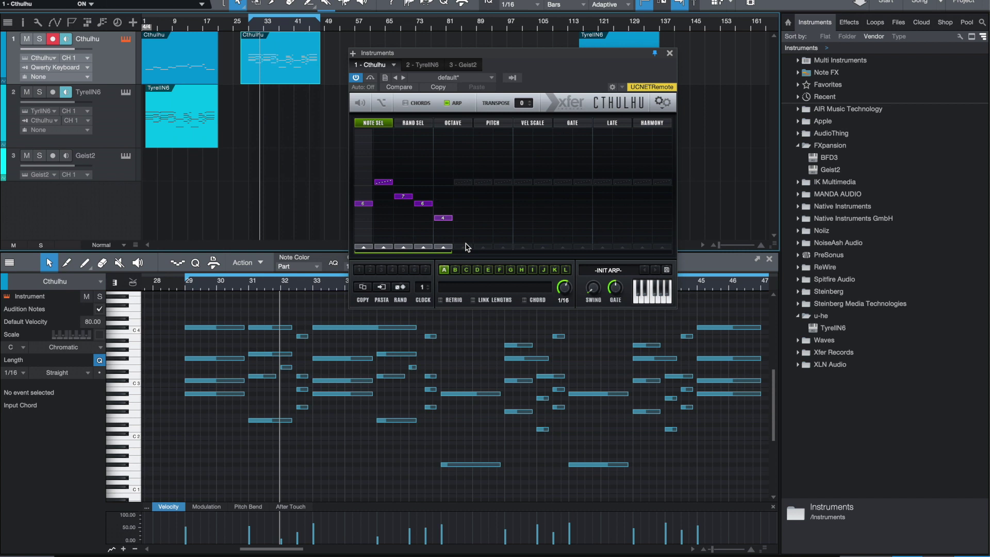
{"action": "left_click", "coordinate": [364, 204]}
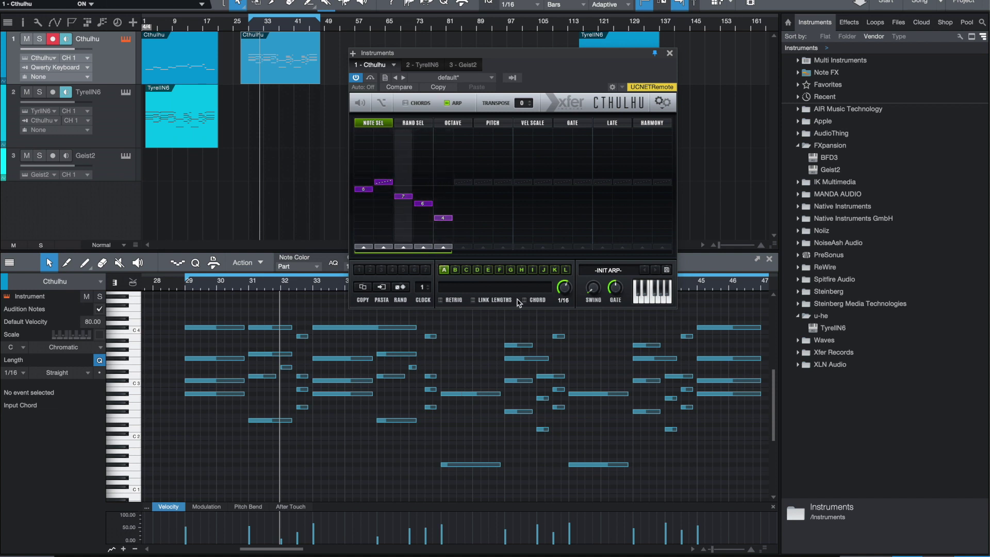
{"action": "left_click", "coordinate": [366, 196]}
{"action": "left_click", "coordinate": [363, 210]}
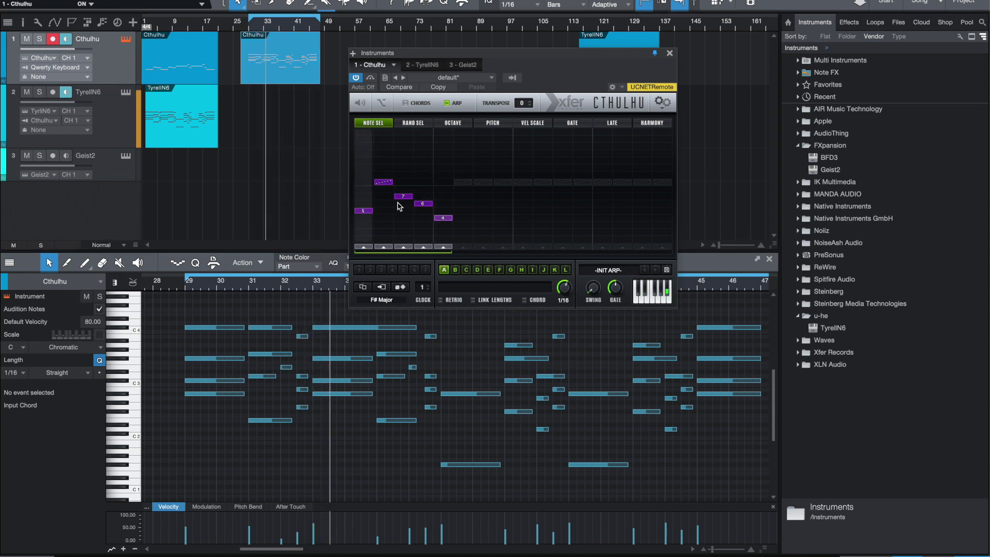
{"action": "left_click_drag", "start_coordinate": [400, 196], "coordinate": [403, 217]}
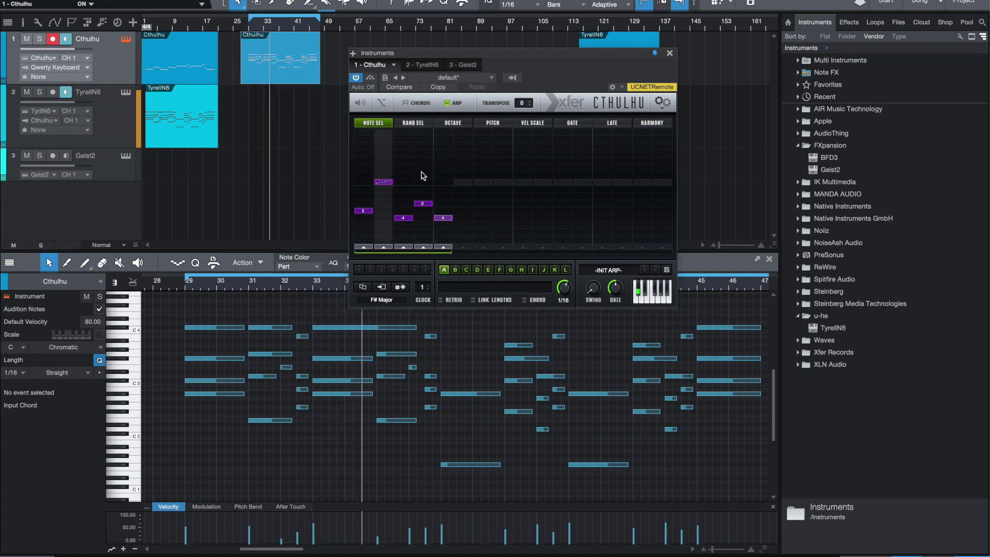
{"action": "left_click", "coordinate": [414, 123]}
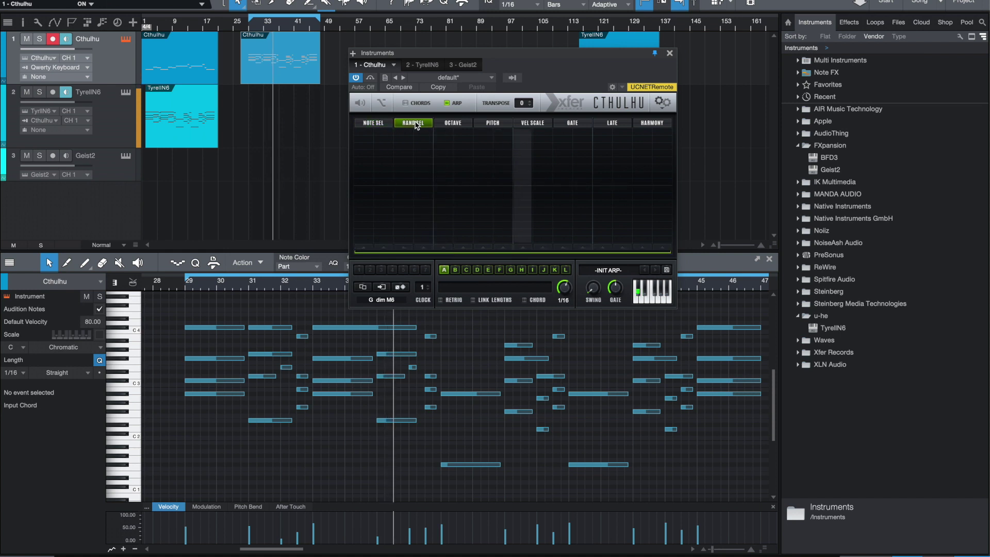
Draw random-selection values with a high value on step 1, limiting the RAND SEL lane to 5 steps.
{"action": "left_click_drag", "start_coordinate": [384, 189], "coordinate": [423, 182]}
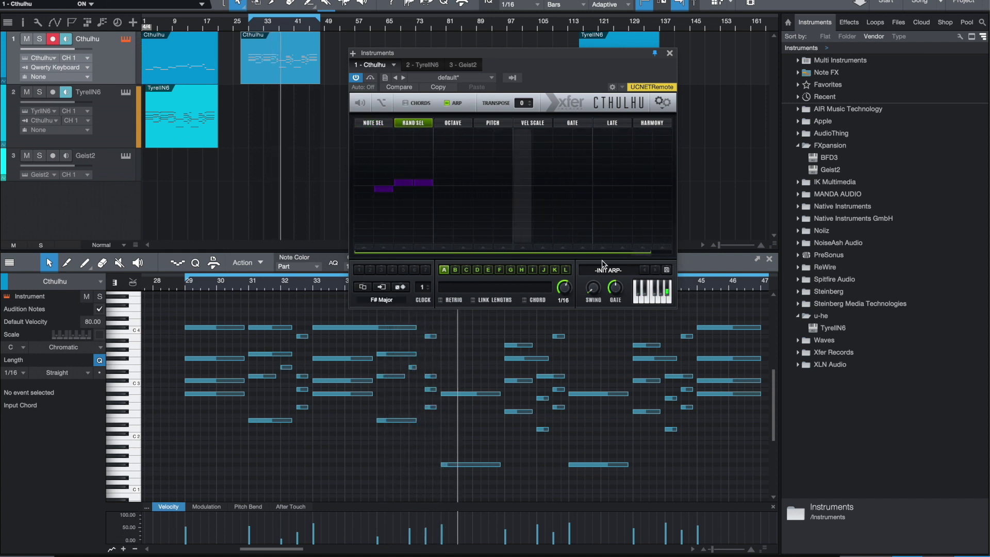
{"action": "left_click", "coordinate": [436, 252]}
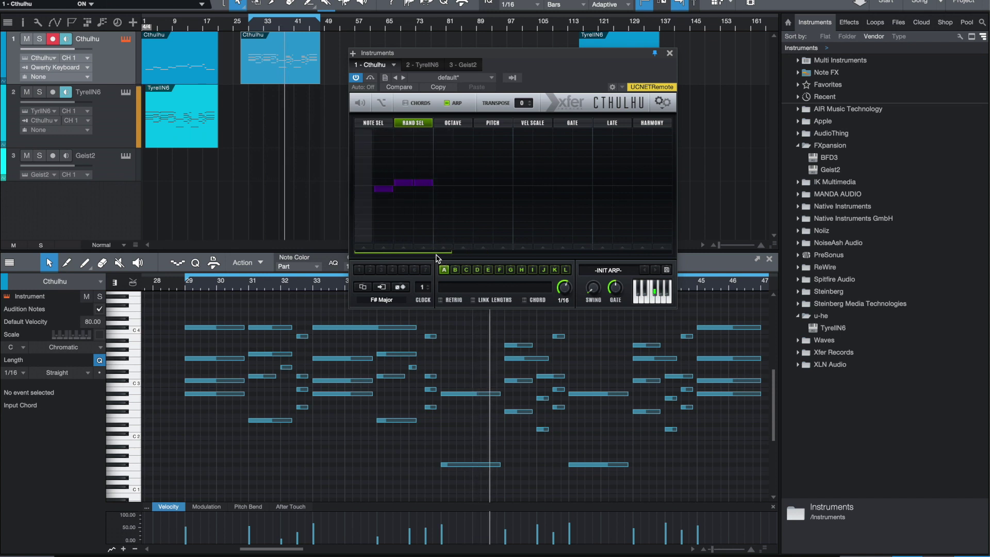
{"action": "left_click_drag", "start_coordinate": [363, 186], "coordinate": [360, 165]}
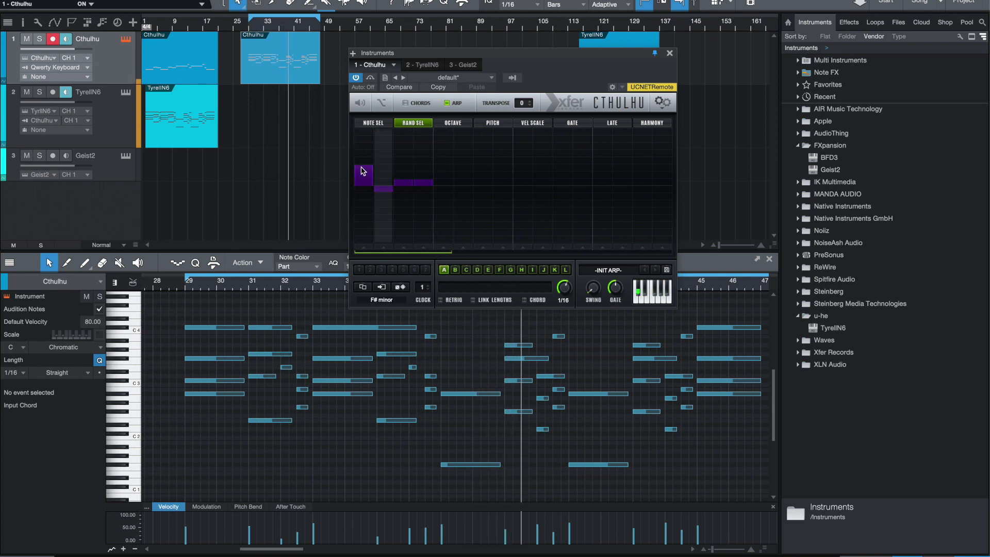
Draw octave shifts across several arp steps in the OCTAVE lane, then close the Cthulhu window.
{"action": "left_click", "coordinate": [453, 123]}
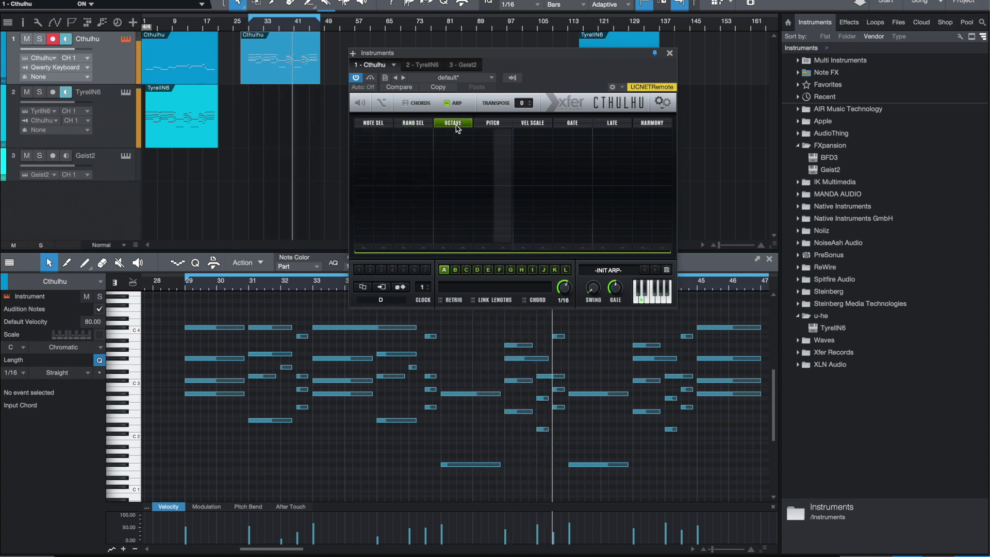
{"action": "left_click_drag", "start_coordinate": [437, 182], "coordinate": [597, 198]}
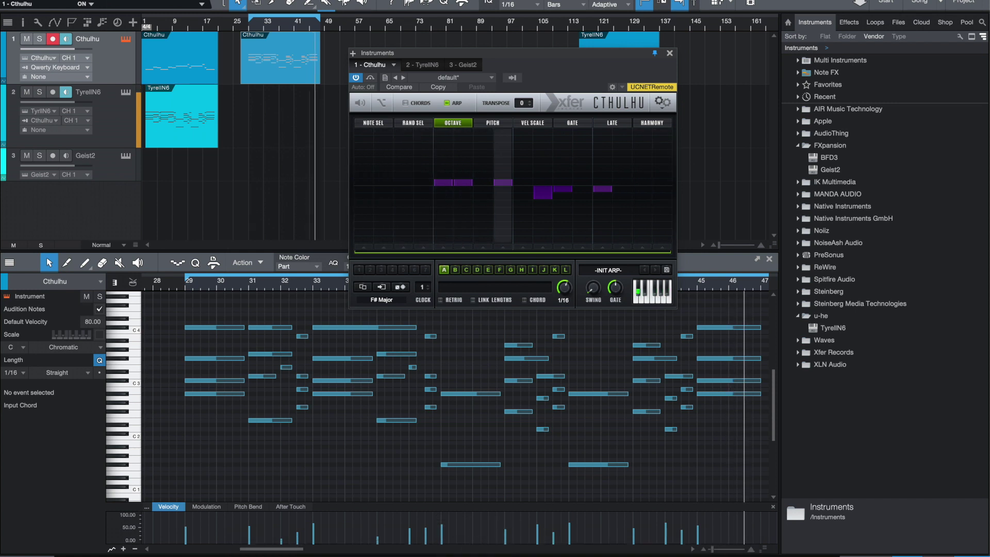
{"action": "left_click", "coordinate": [669, 53]}
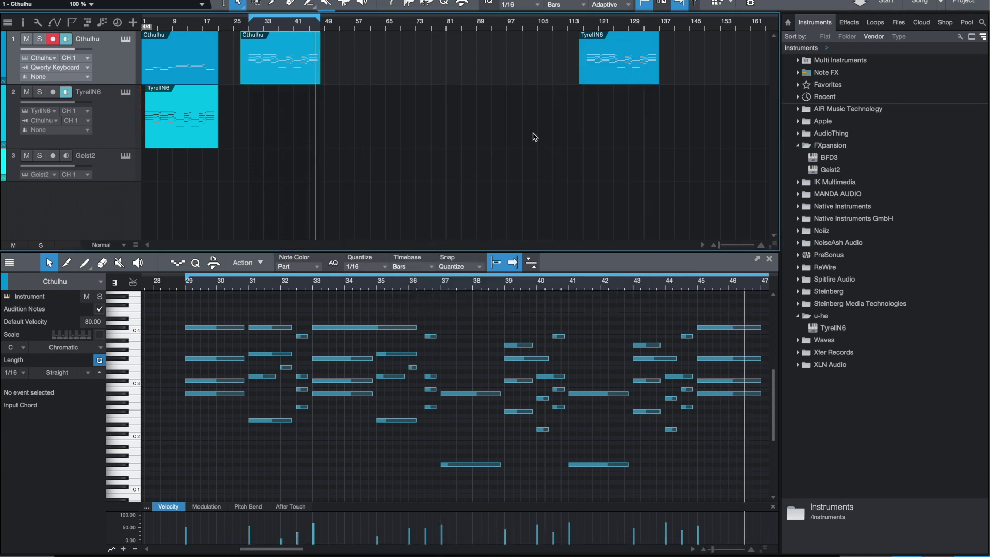